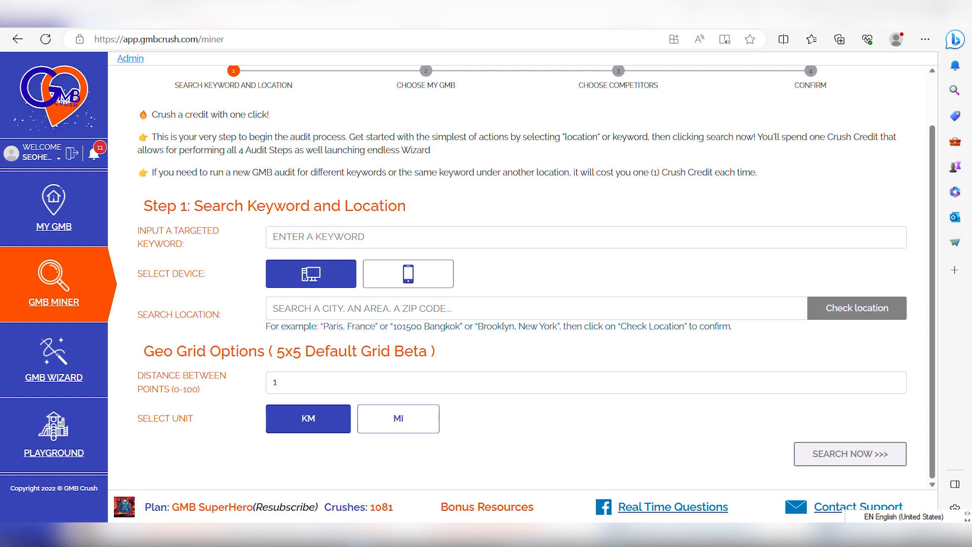
Enter plumbers naperville as the targeted keyword and select desktop as the search device
click(506, 237)
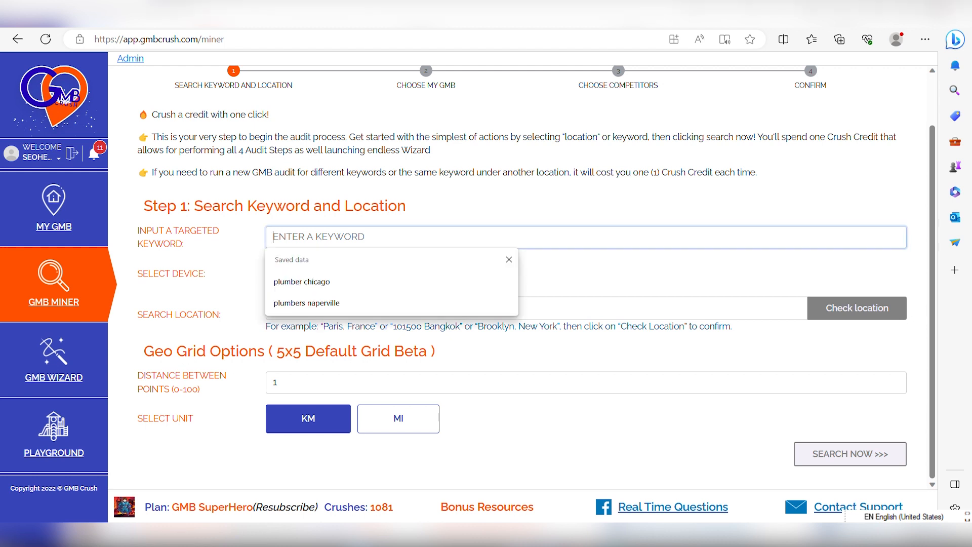
click(435, 303)
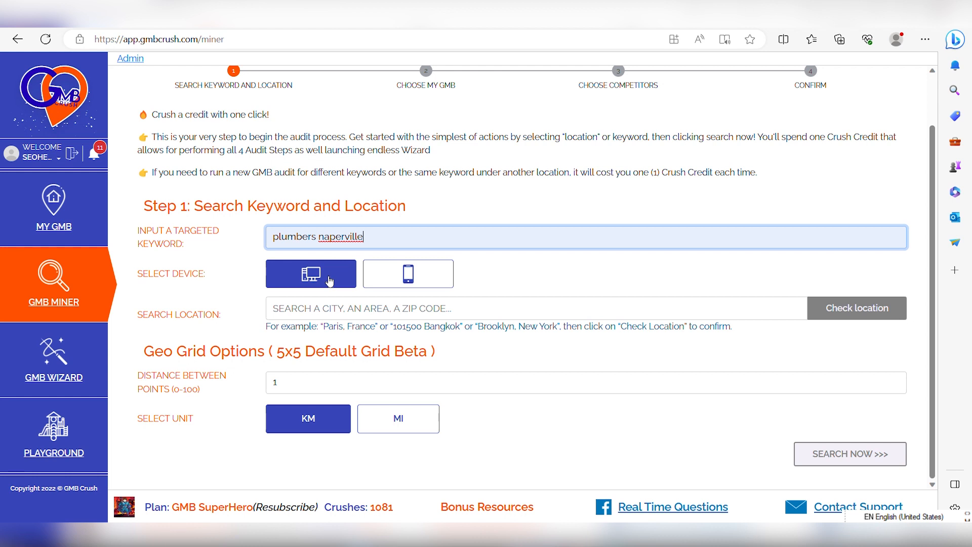
click(401, 276)
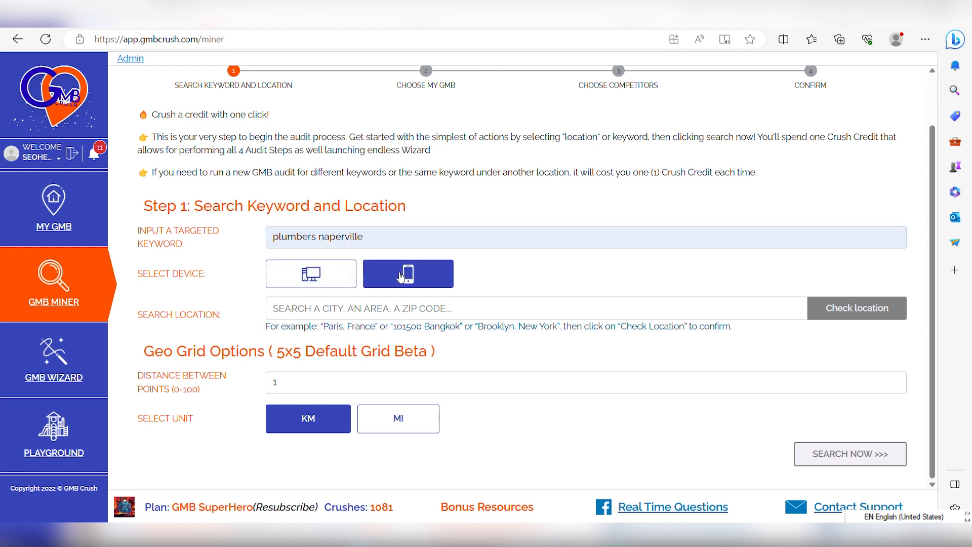
click(319, 274)
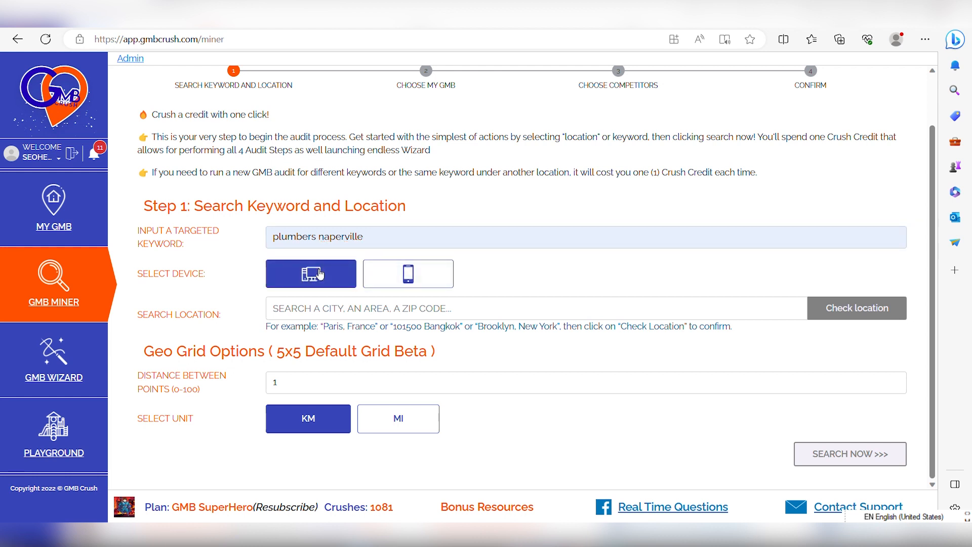
Enter naperville as the search location
click(361, 309)
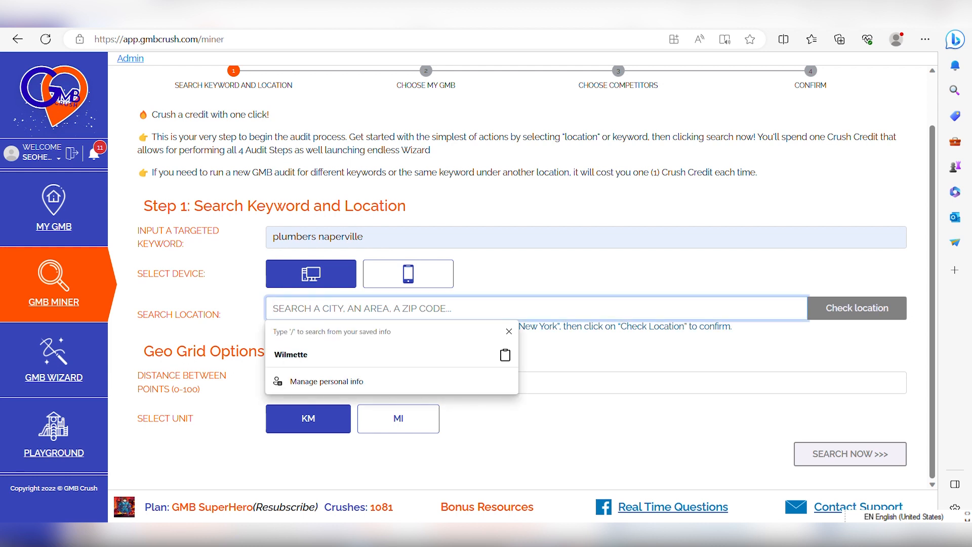
text(naperville)
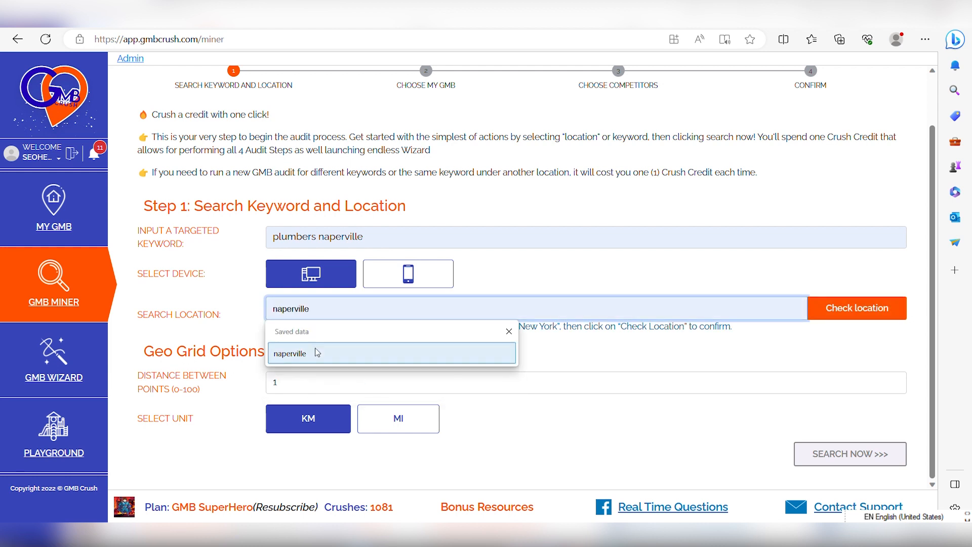
click(317, 353)
click(501, 352)
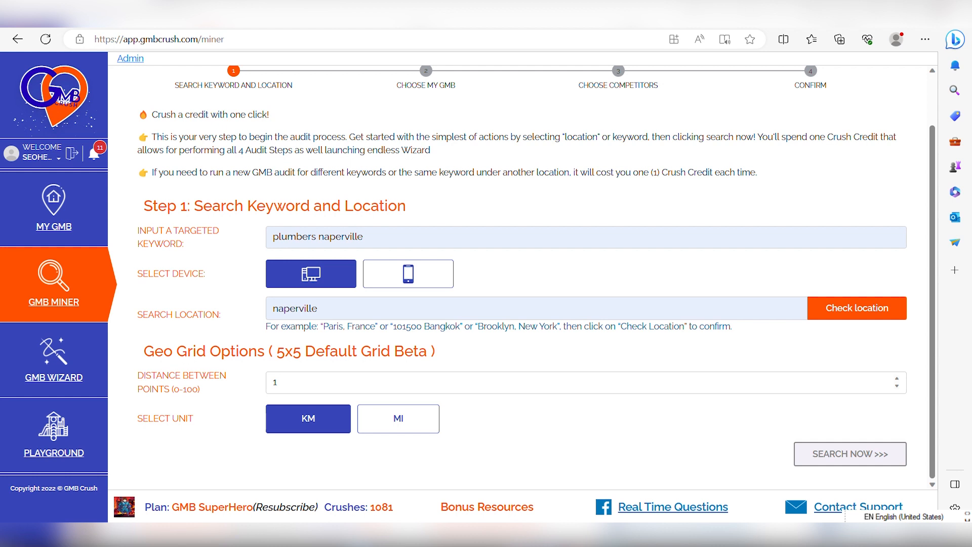
Set the geo grid's distance between points to 10, with kilometres as the unit
click(284, 382)
text(0)
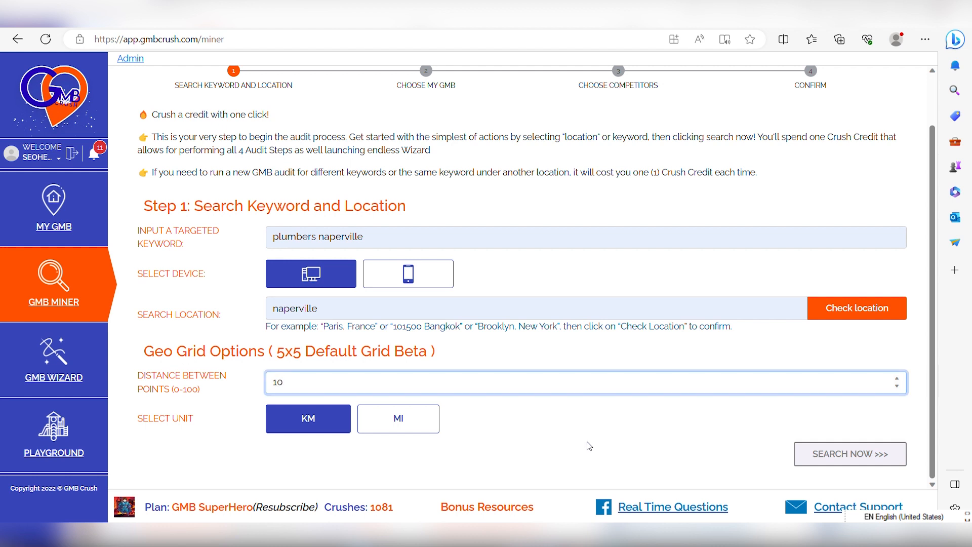
click(546, 444)
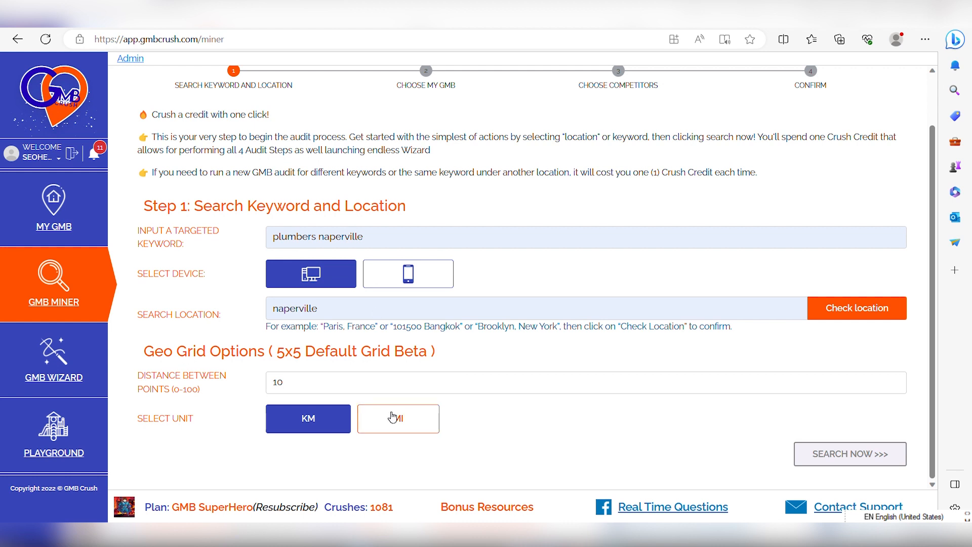
click(318, 308)
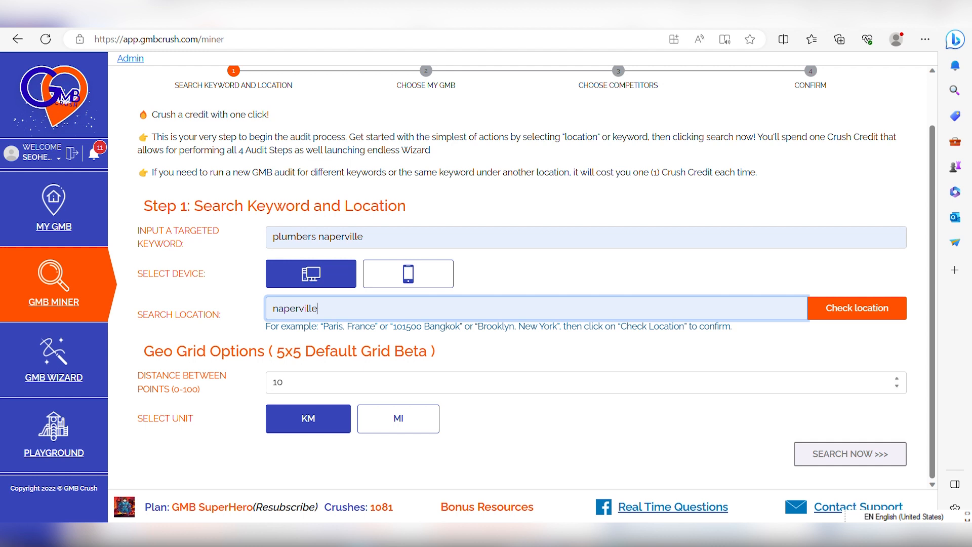
click(400, 428)
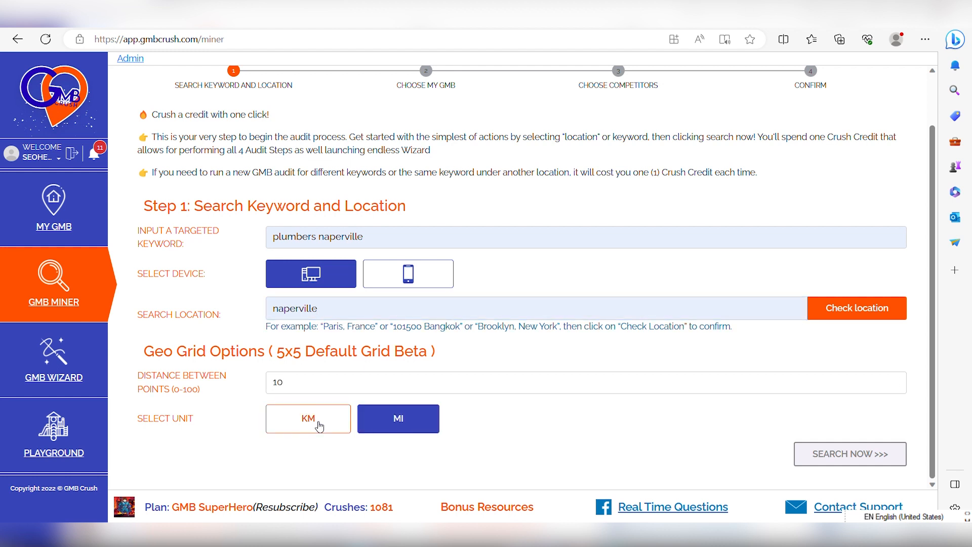
click(319, 426)
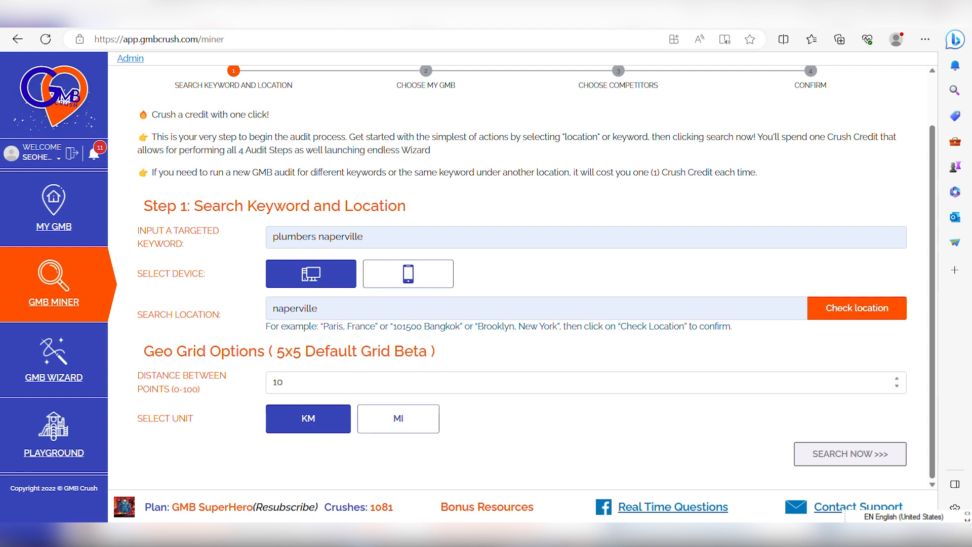
Check the location, choose Naperville, Illinois, United States, and run the search, confirming the credit spend
click(852, 308)
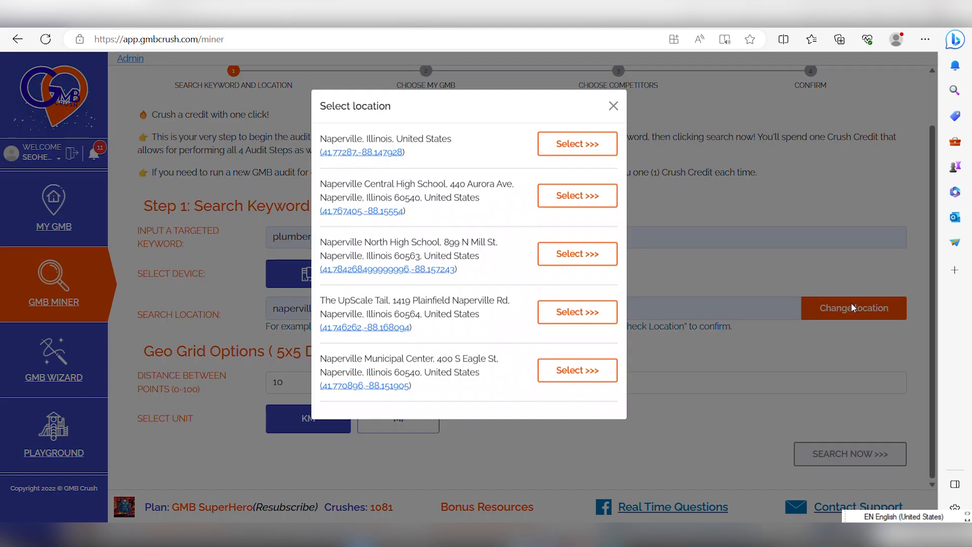
click(574, 157)
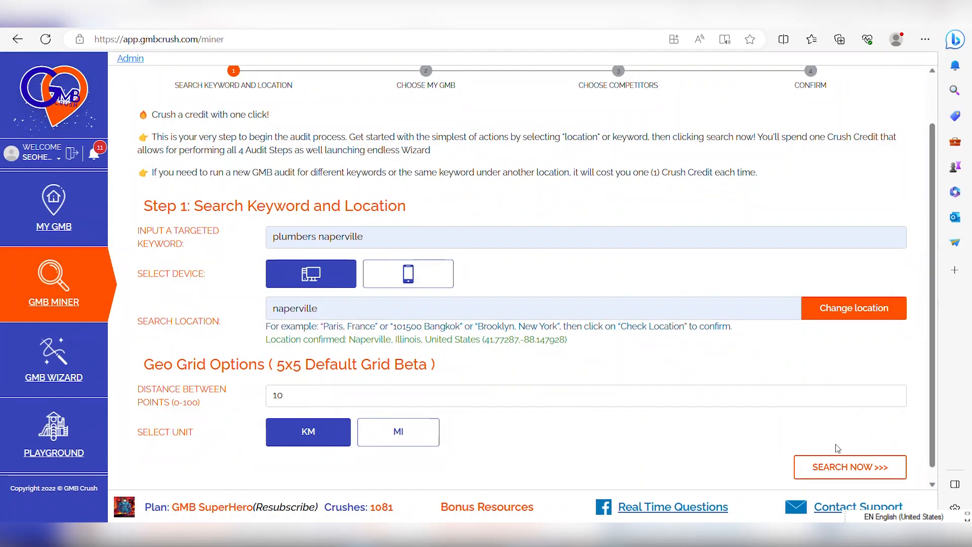
click(848, 466)
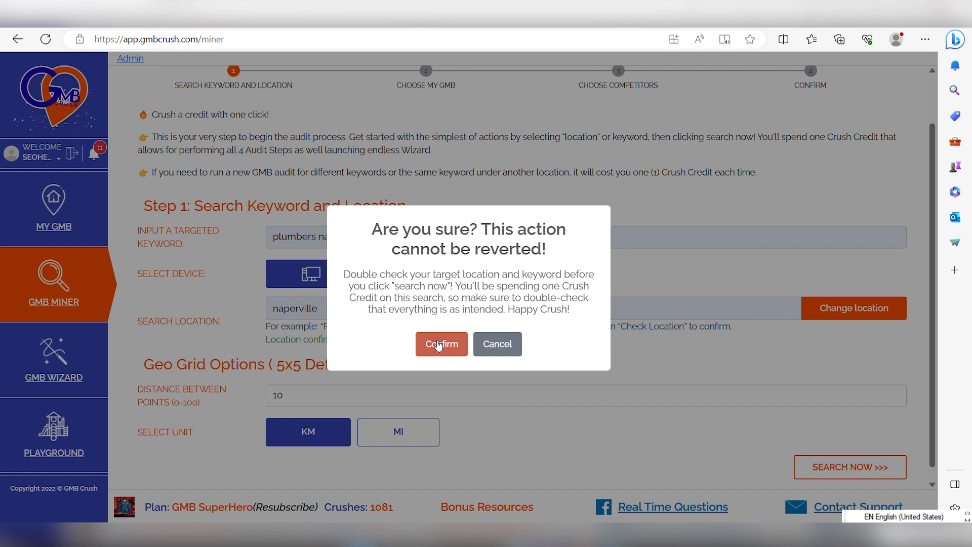
click(438, 345)
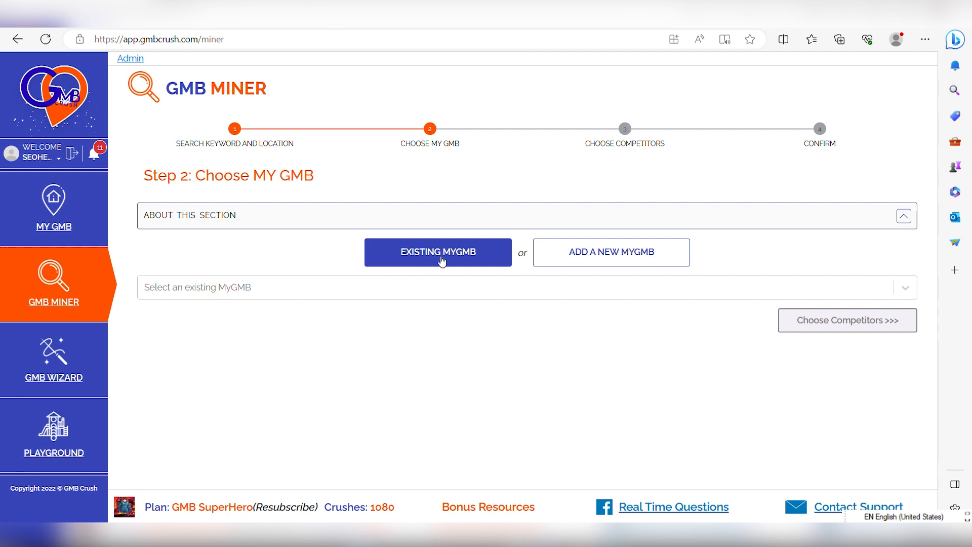
Choose to add a new MyGMB and select Residential Plumbing from the search results
click(384, 291)
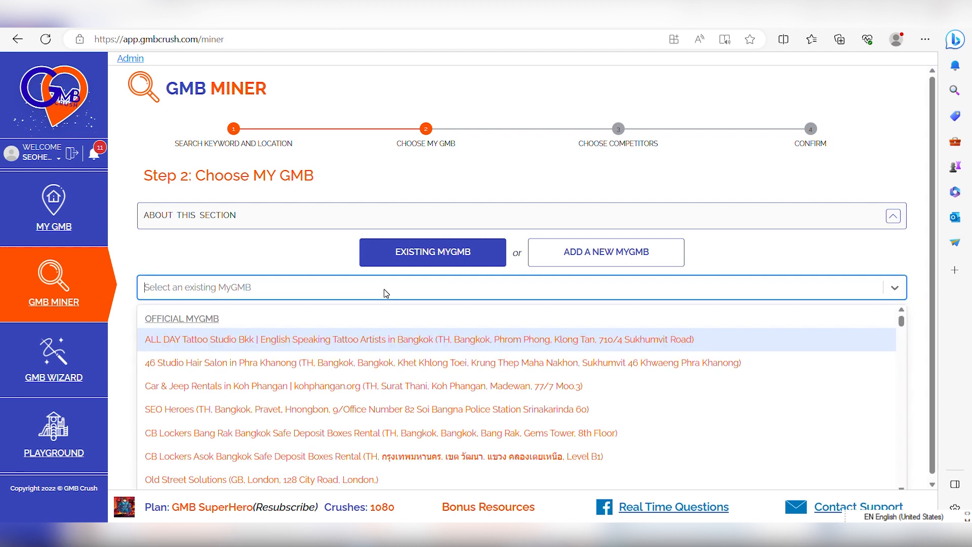
click(303, 241)
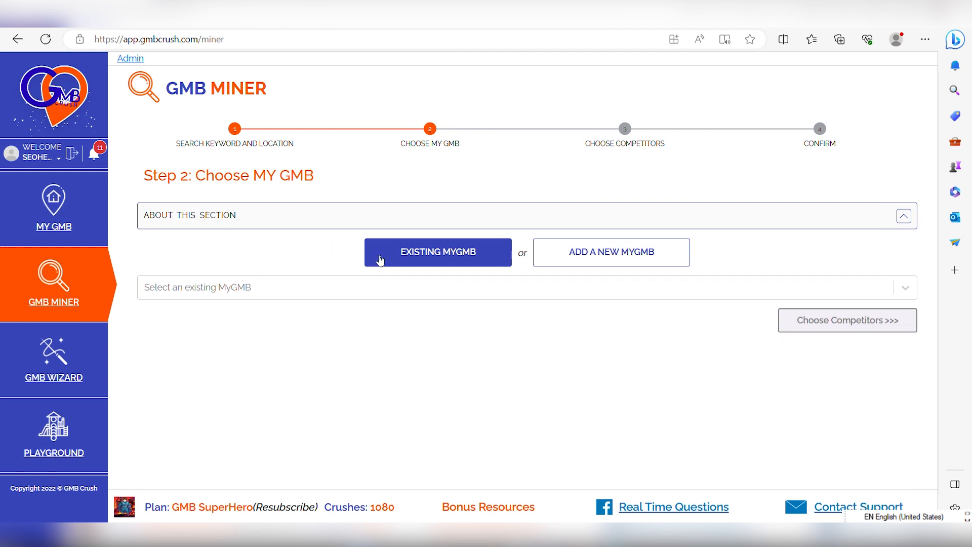
click(589, 256)
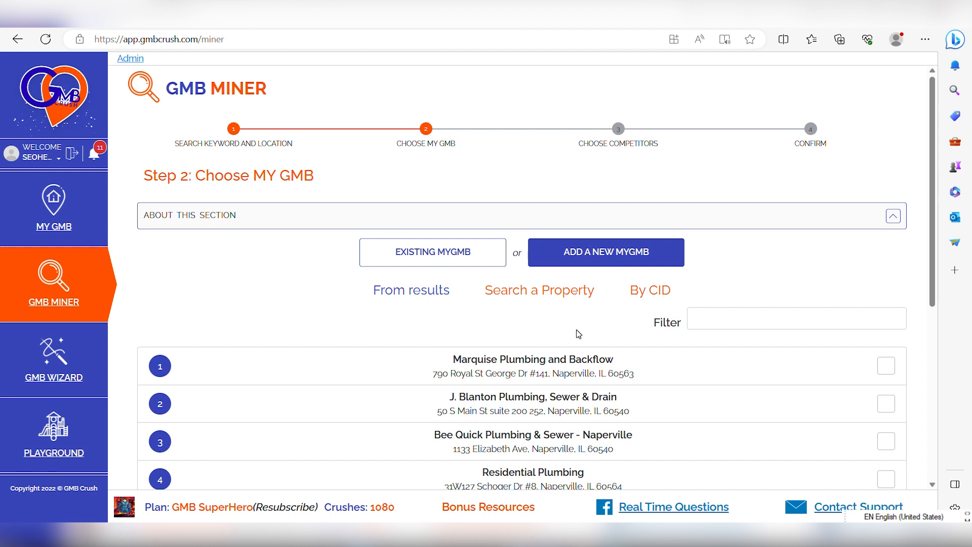
scroll(486, 324, down, 2)
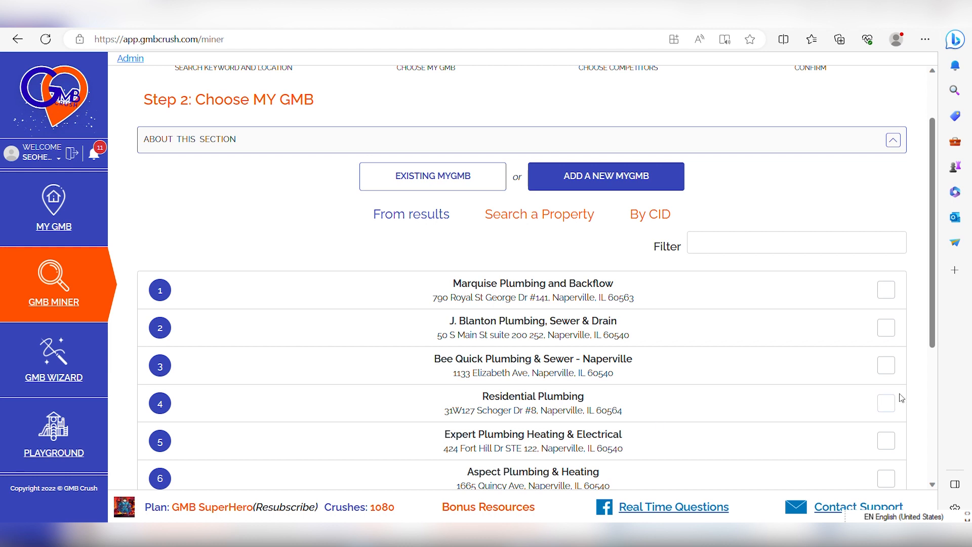
click(886, 403)
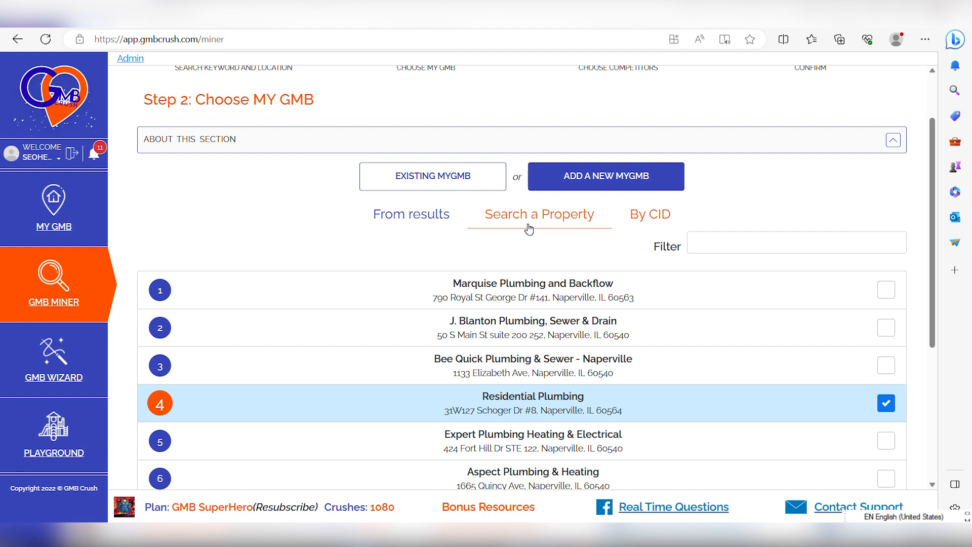
Examine the Search a Property and By CID options for adding a business, and return to the results list
scroll(640, 336, down, 5)
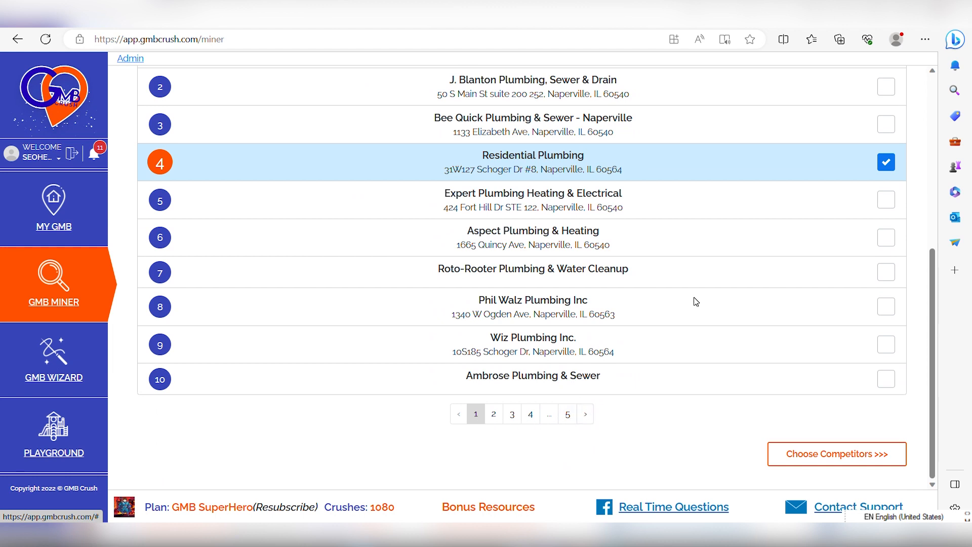
scroll(694, 302, up, 5)
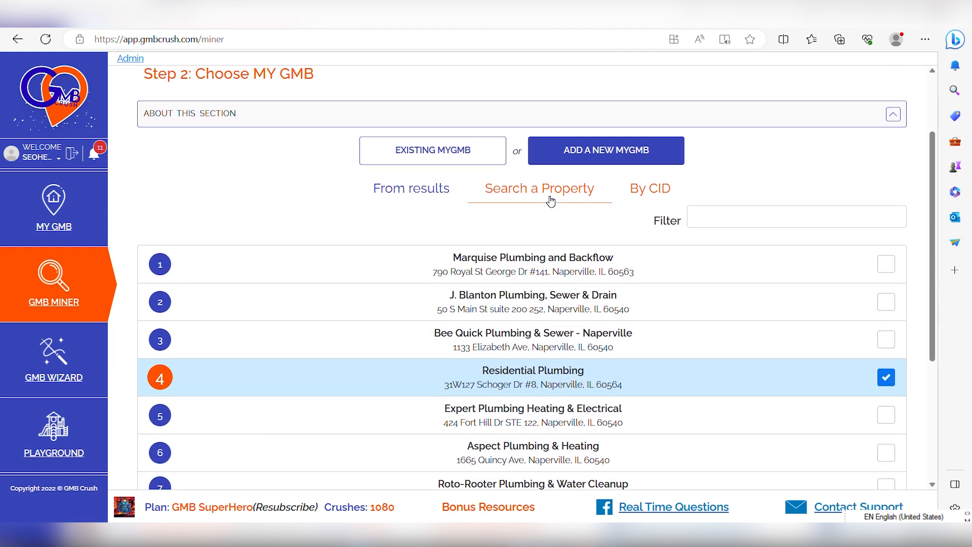
click(551, 192)
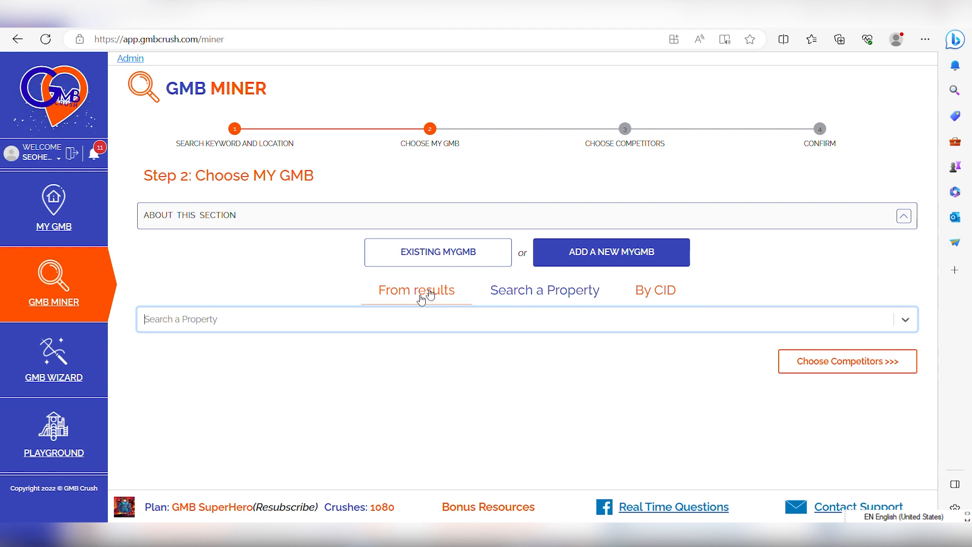
click(666, 296)
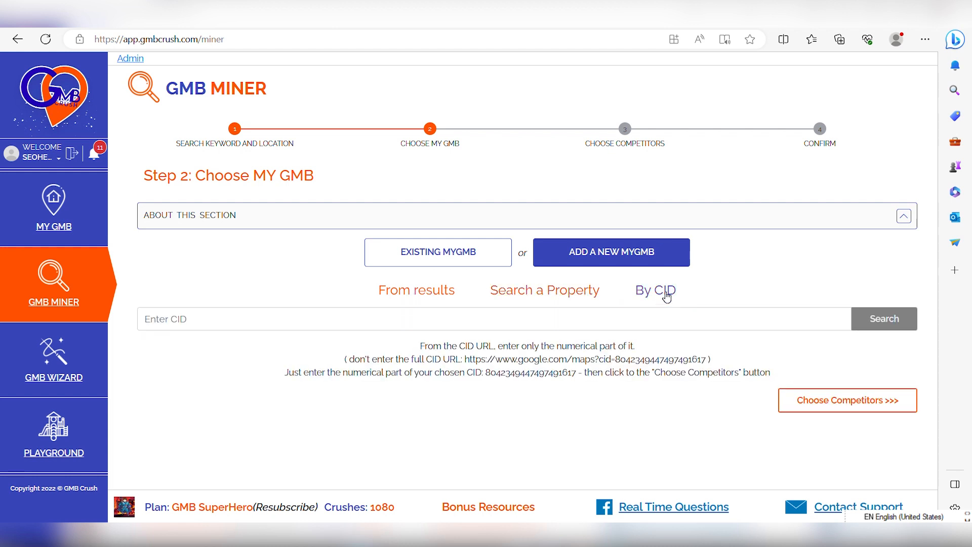
drag(615, 359, 706, 359)
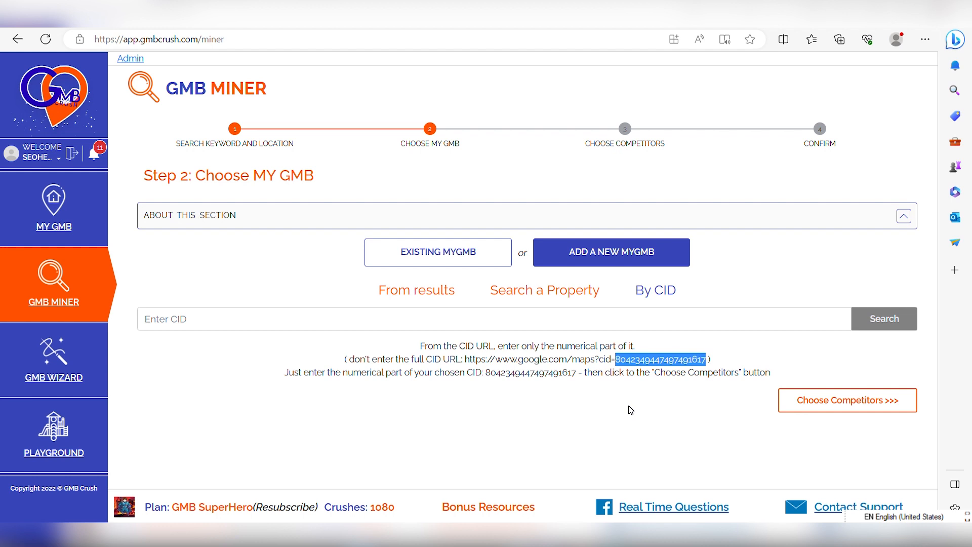
click(434, 306)
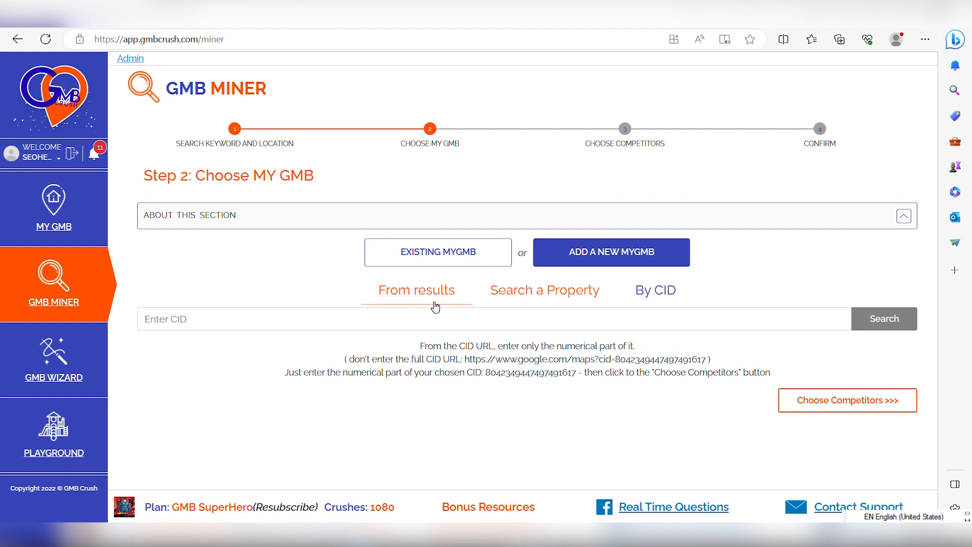
Proceed to choosing competitors with Residential Plumbing as the selected business
scroll(523, 326, down, 1)
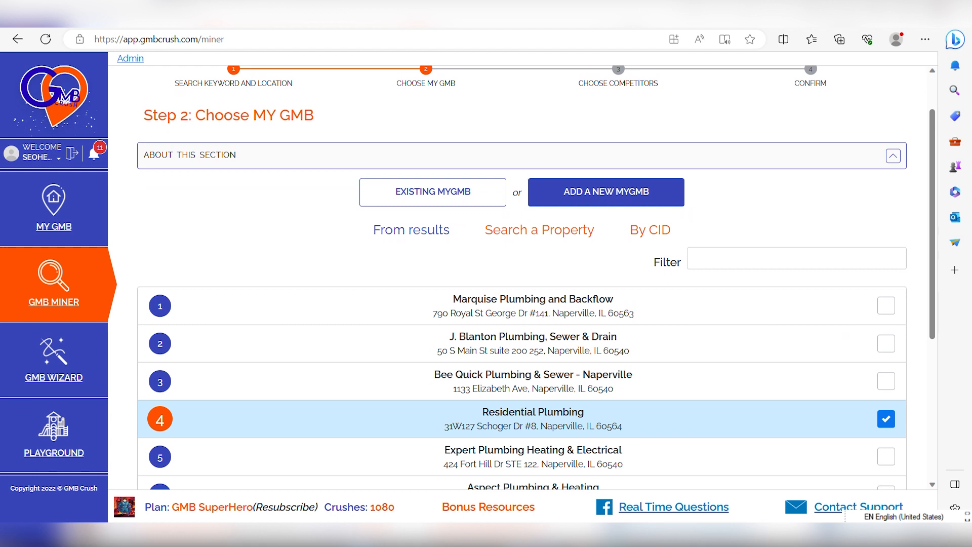
scroll(642, 374, down, 1)
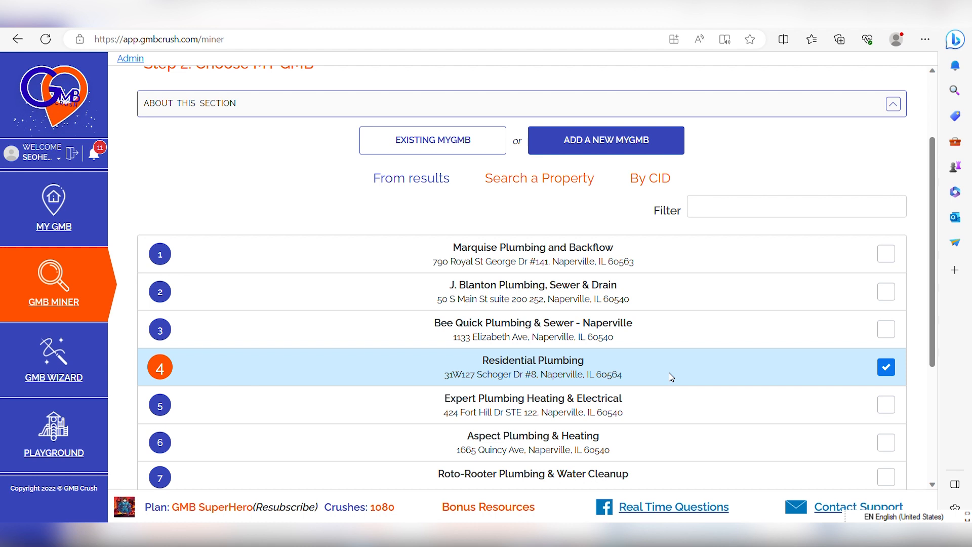
scroll(754, 381, down, 4)
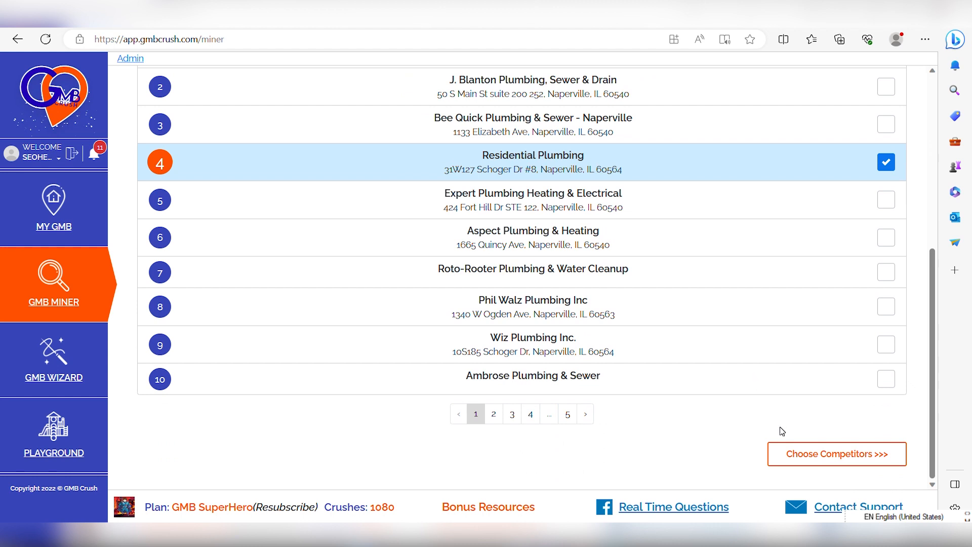
click(832, 458)
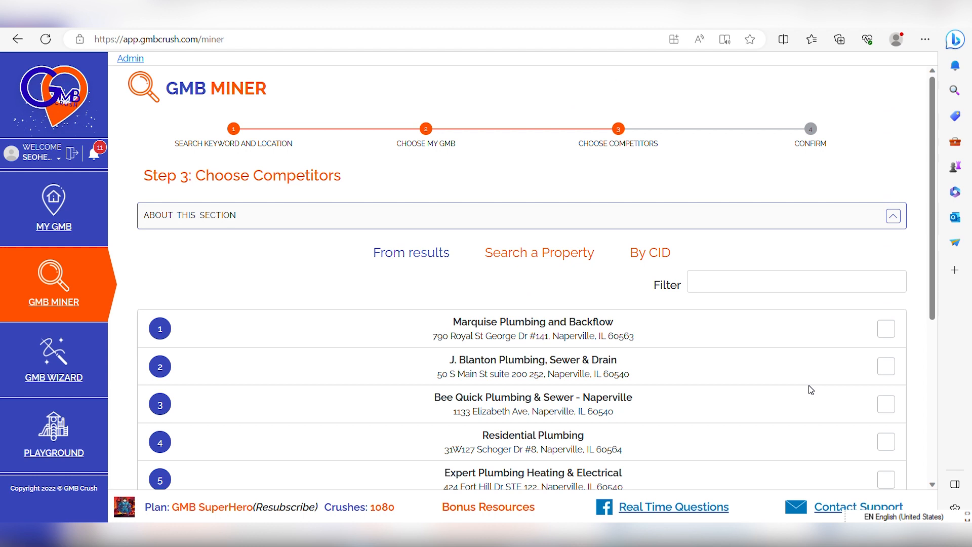
Try selecting Marquise Plumbing and Backflow, J. Blanton Plumbing, Sewer & Drain, and Bee Quick Plumbing & Sewer - Naperville as competitors
scroll(812, 389, down, 3)
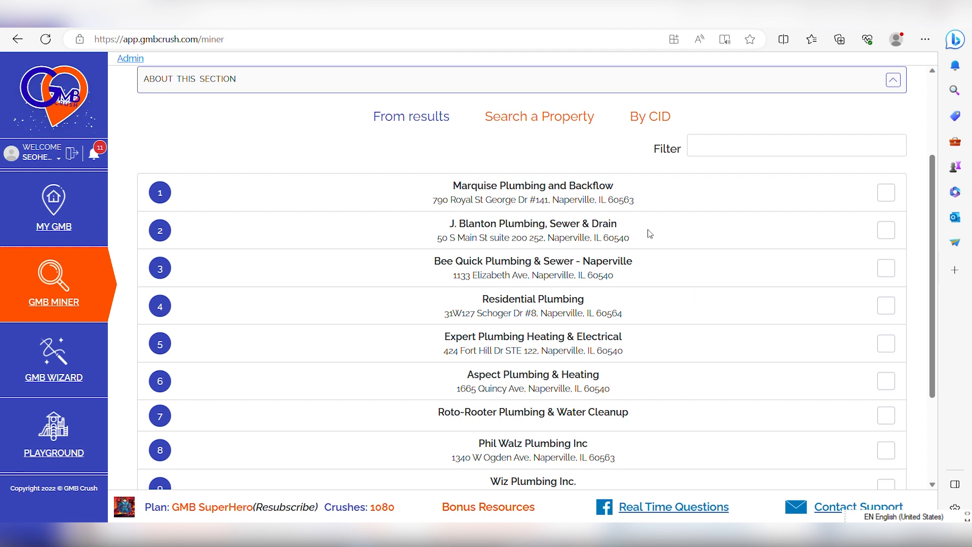
click(886, 192)
click(886, 230)
click(886, 268)
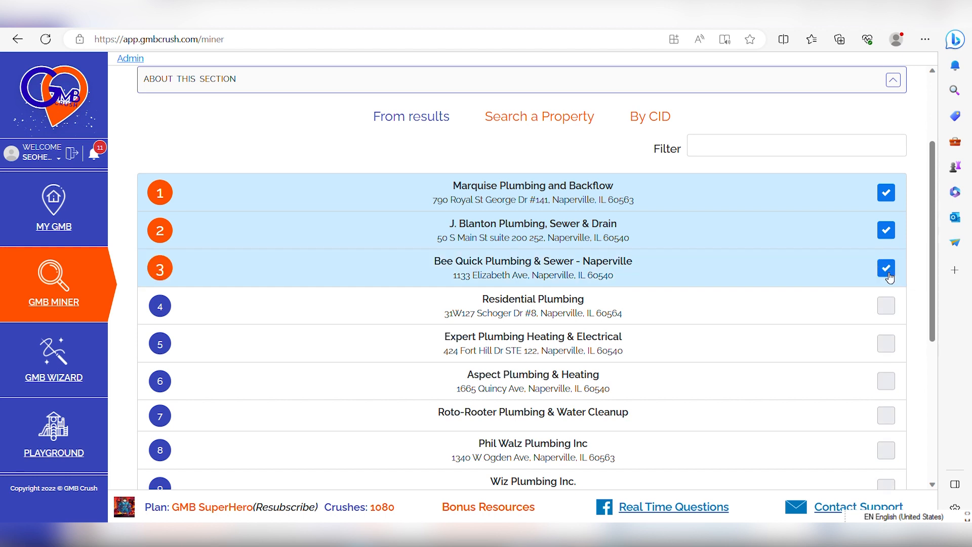
Deselect the first three businesses in the competitor list
click(886, 193)
click(886, 230)
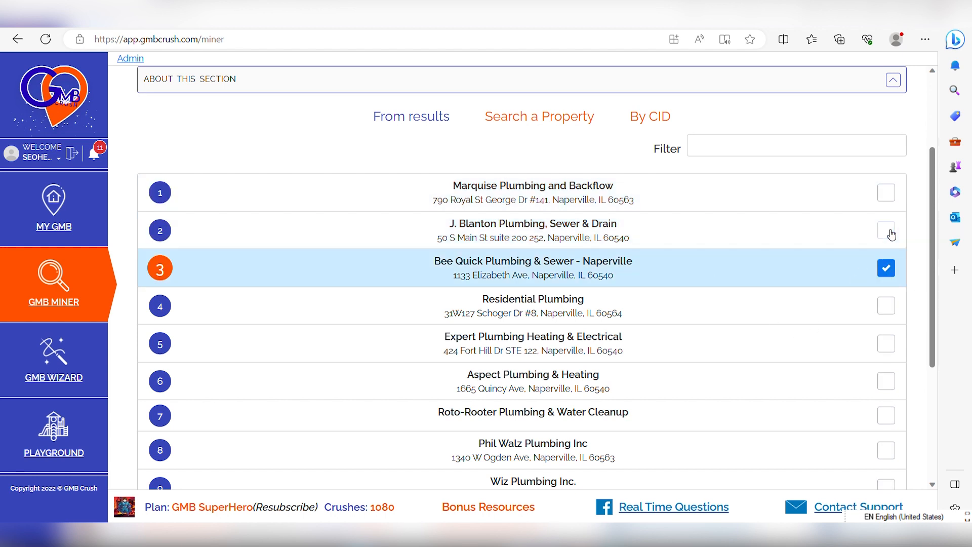
click(886, 268)
scroll(810, 329, down, 3)
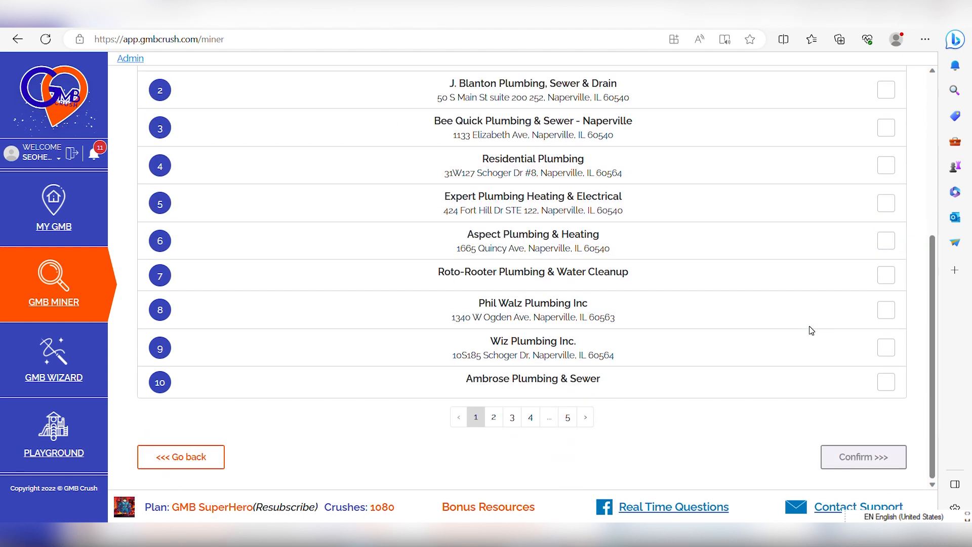
Try selecting Rocket Plumbing from the last page of results as a competitor
click(571, 417)
click(886, 186)
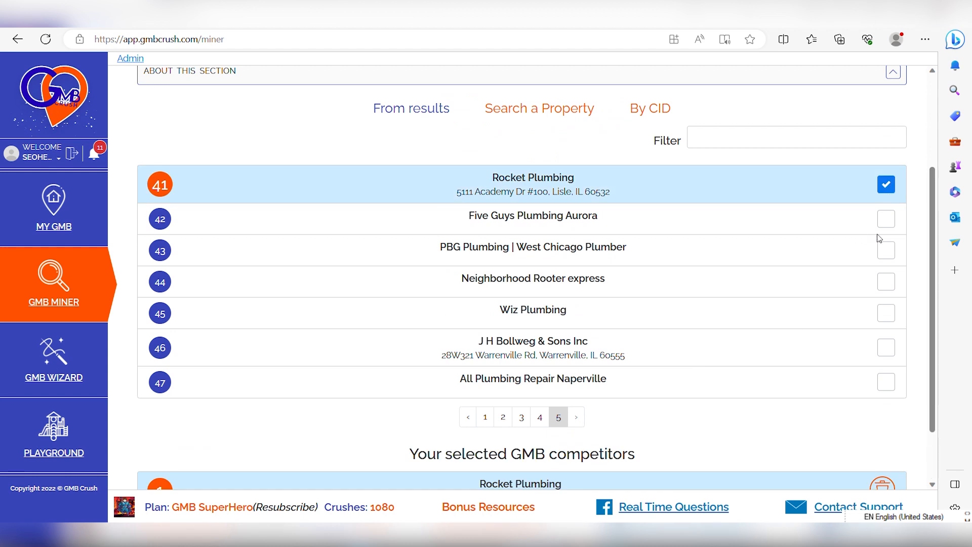
scroll(764, 266, down, 2)
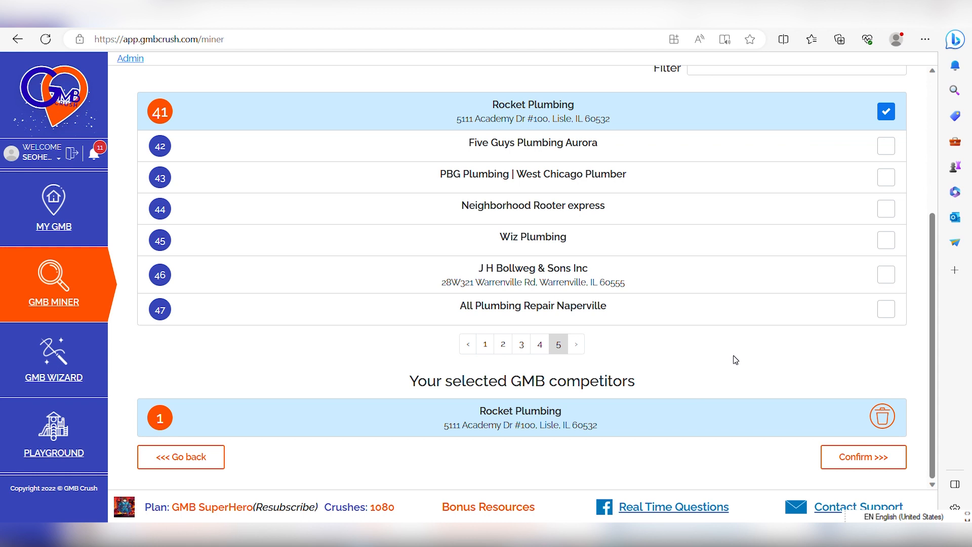
Select Marquise Plumbing and Backflow and J. Blanton Plumbing, Sewer & Drain from the first results page as competitors
click(484, 344)
scroll(852, 330, up, 3)
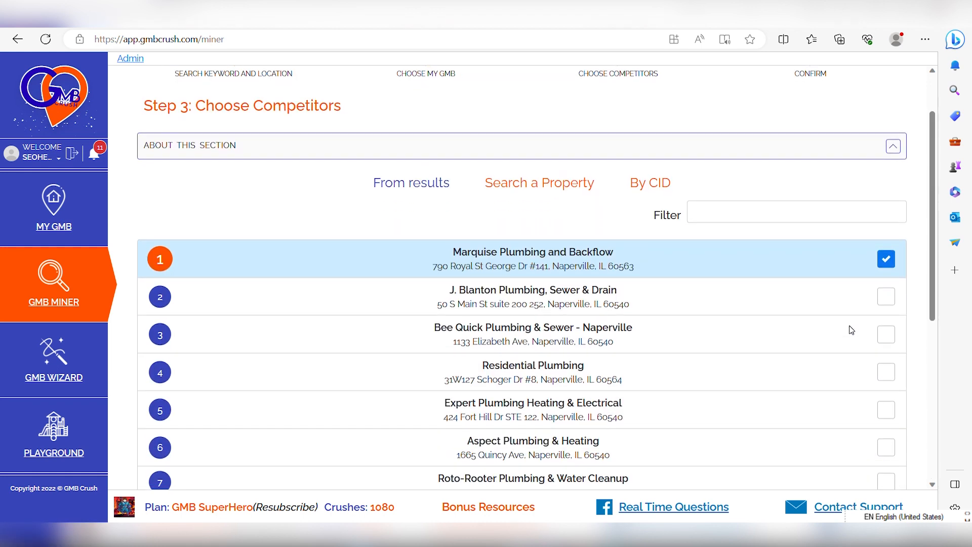
scroll(851, 330, down, 2)
click(885, 222)
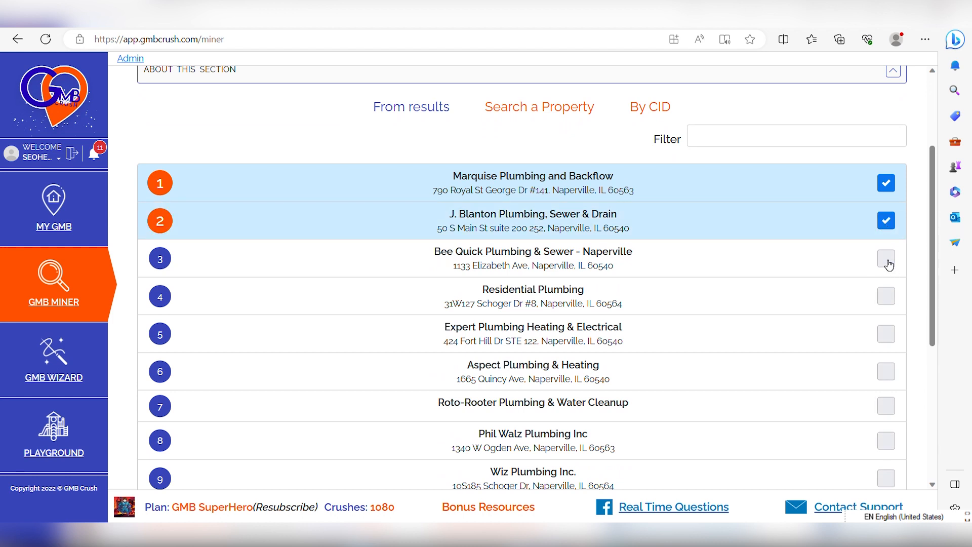
Remove Rocket Plumbing from the selected competitors
scroll(724, 275, down, 4)
scroll(724, 275, up, 2)
scroll(724, 275, down, 3)
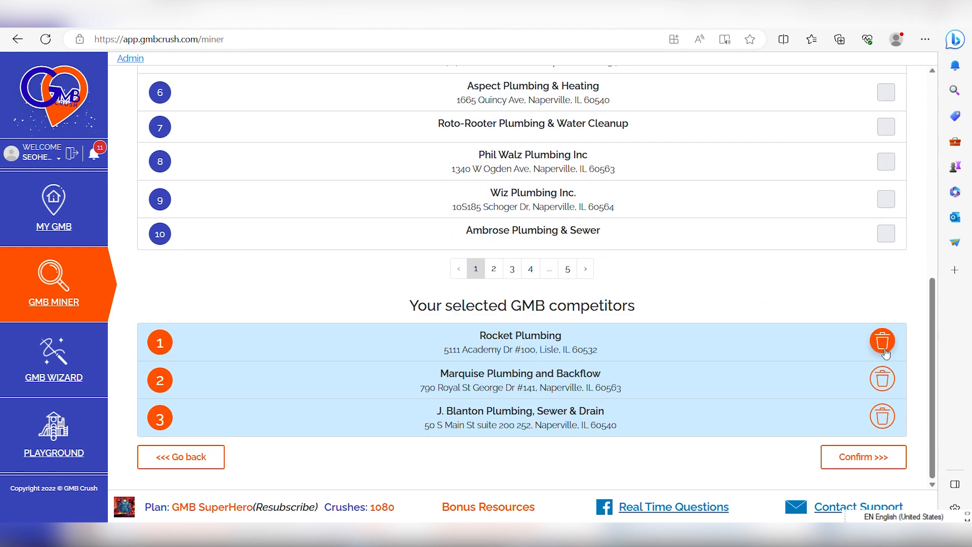
click(883, 349)
Add Bee Quick Plumbing & Sewer - Naperville as the third competitor and review the selected list
scroll(810, 306, up, 8)
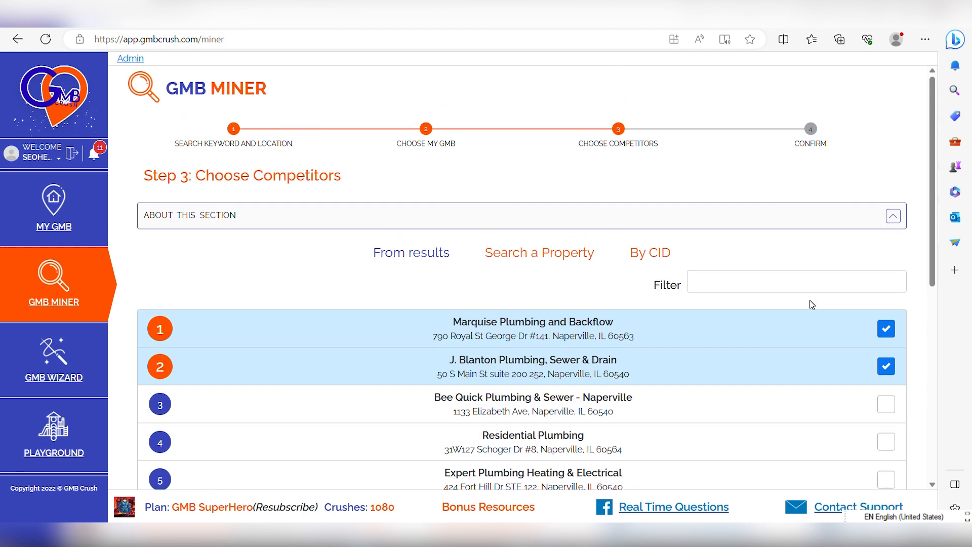
scroll(812, 305, down, 2)
click(885, 296)
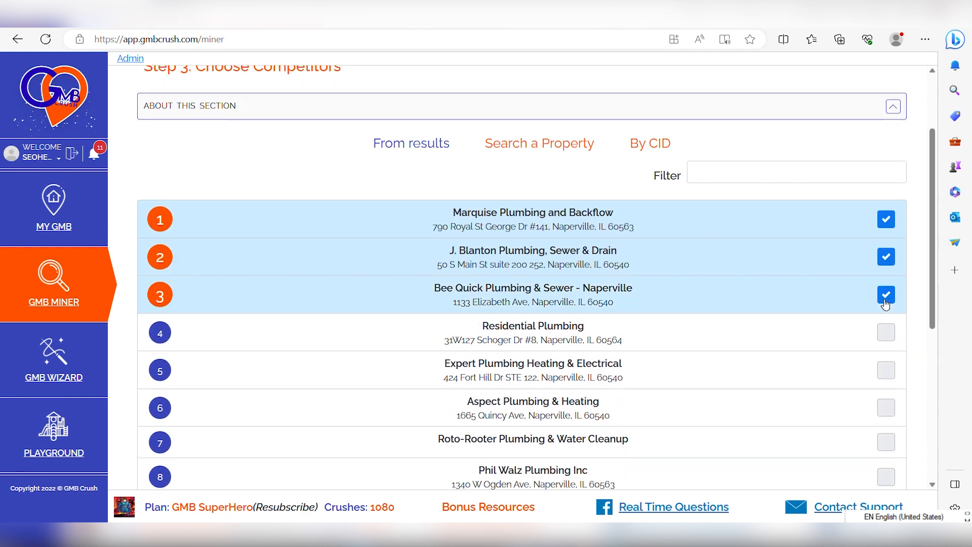
scroll(789, 339, down, 6)
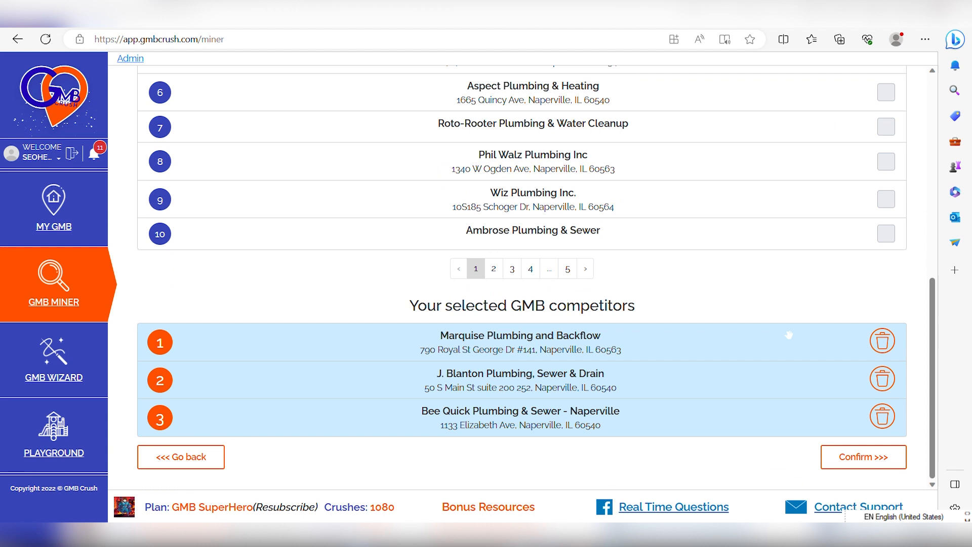
Confirm the three competitors and start the data import for the plumbers naperville list, dismissing the completion notice
click(873, 468)
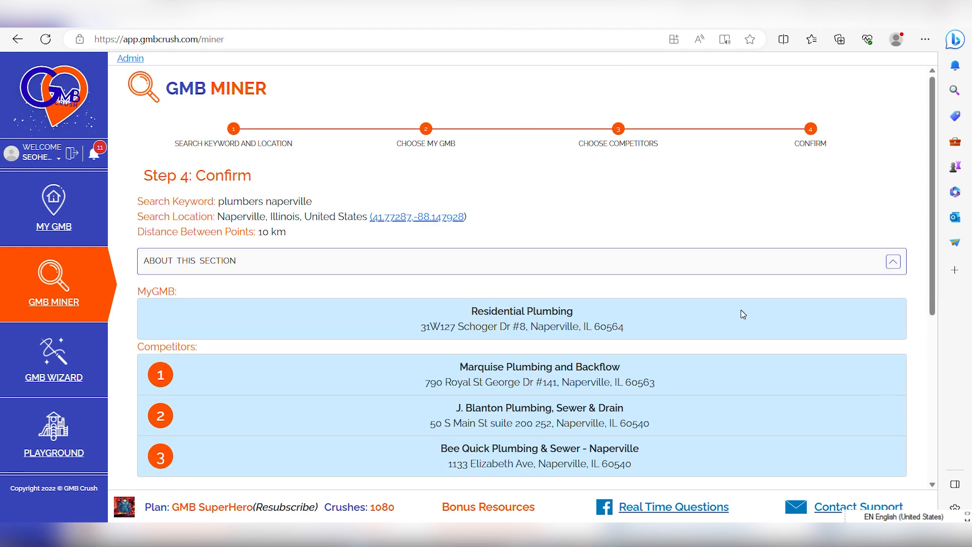
scroll(743, 315, down, 6)
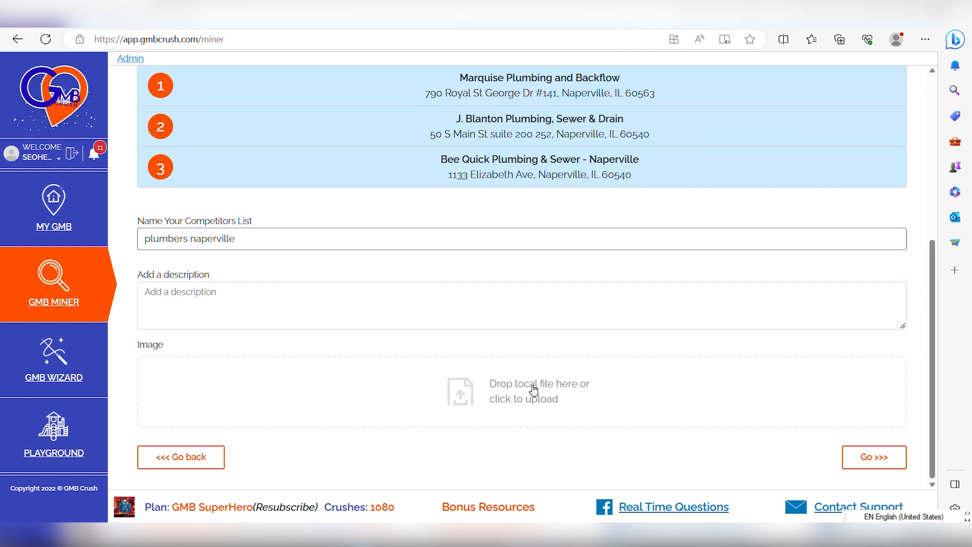
click(903, 460)
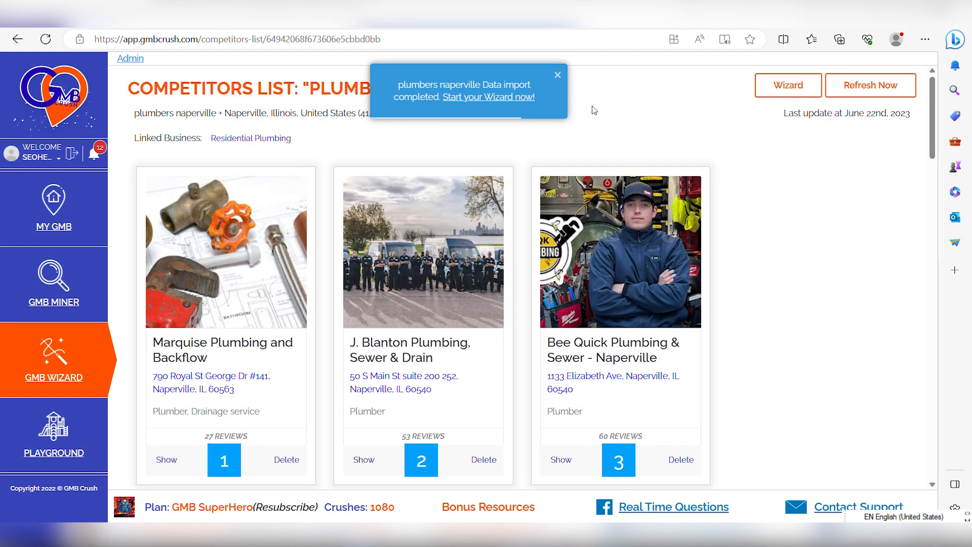
click(558, 75)
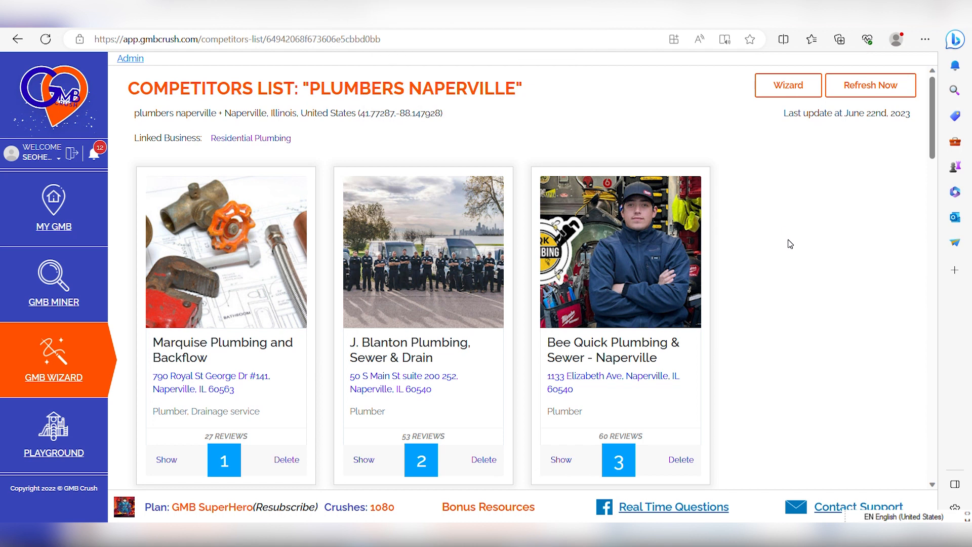
Examine the geo grid rankings for Bee Quick, J. Blanton and Marquise, and return the grid to Residential Plumbing
scroll(810, 265, down, 6)
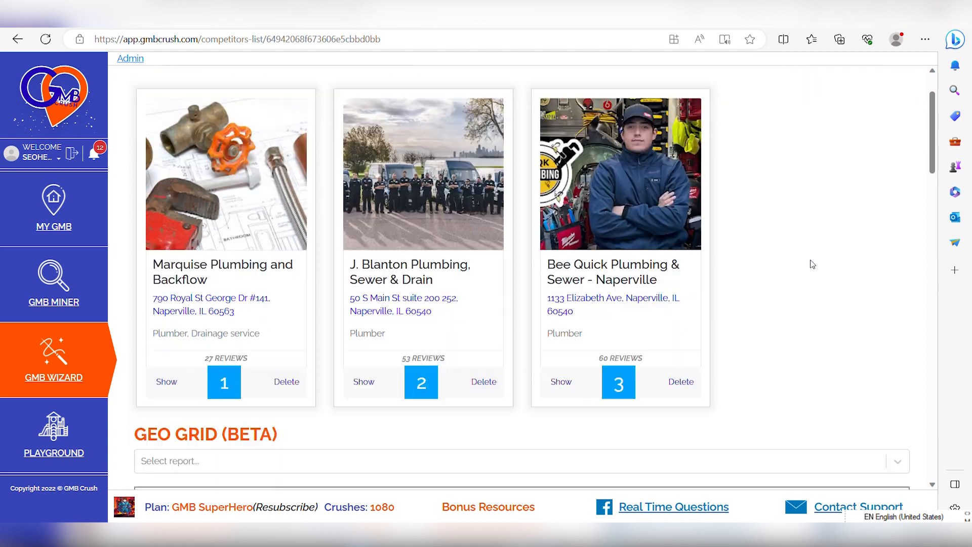
scroll(846, 254, down, 8)
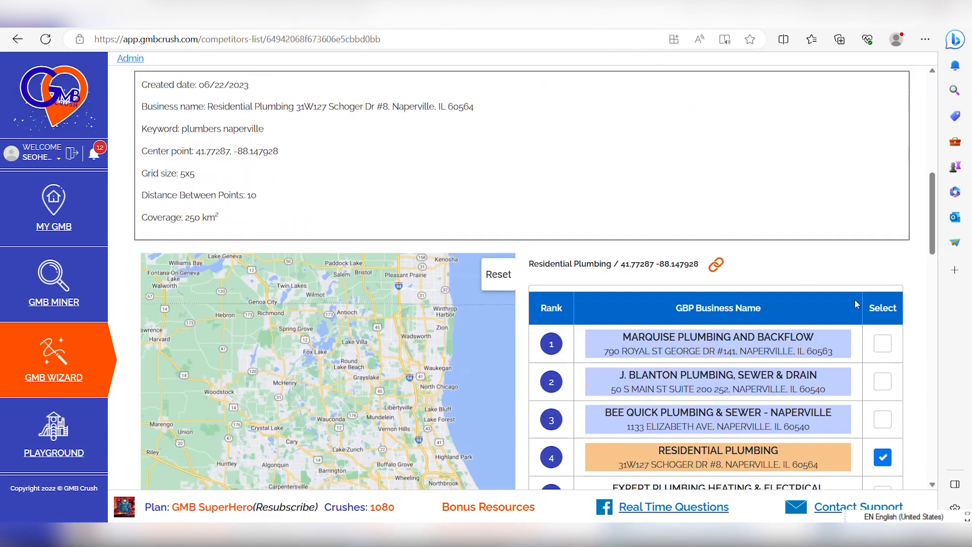
scroll(855, 304, down, 1)
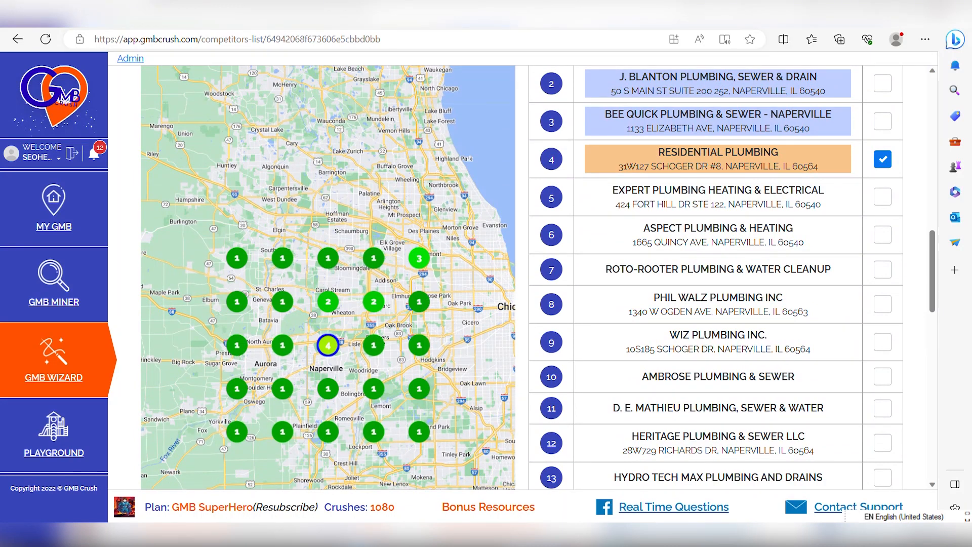
scroll(883, 205, up, 2)
click(884, 205)
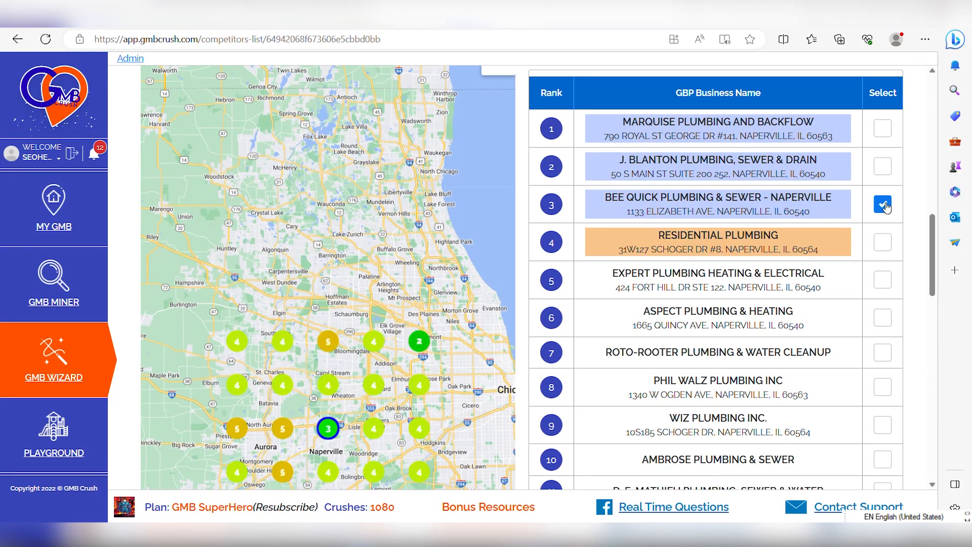
click(882, 167)
click(882, 128)
scroll(902, 203, down, 3)
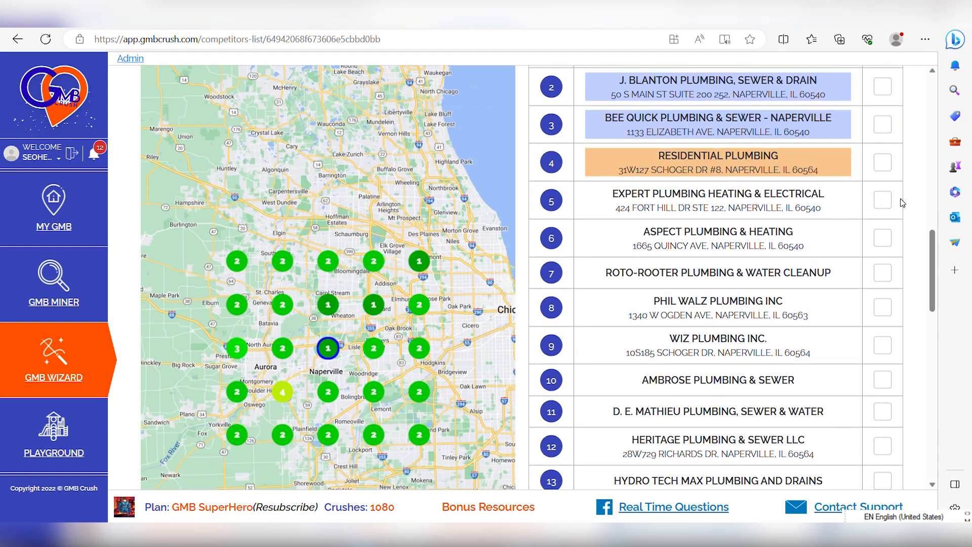
scroll(901, 203, up, 2)
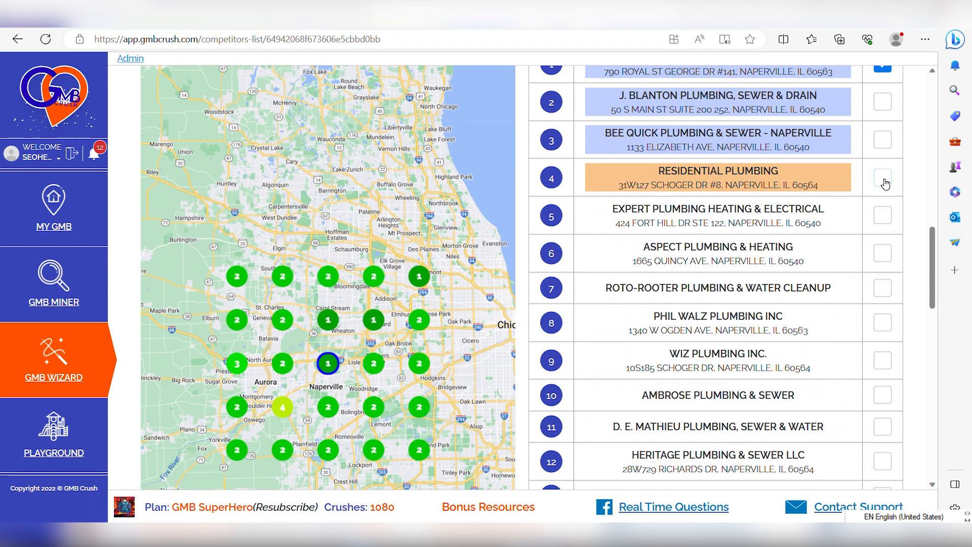
click(883, 180)
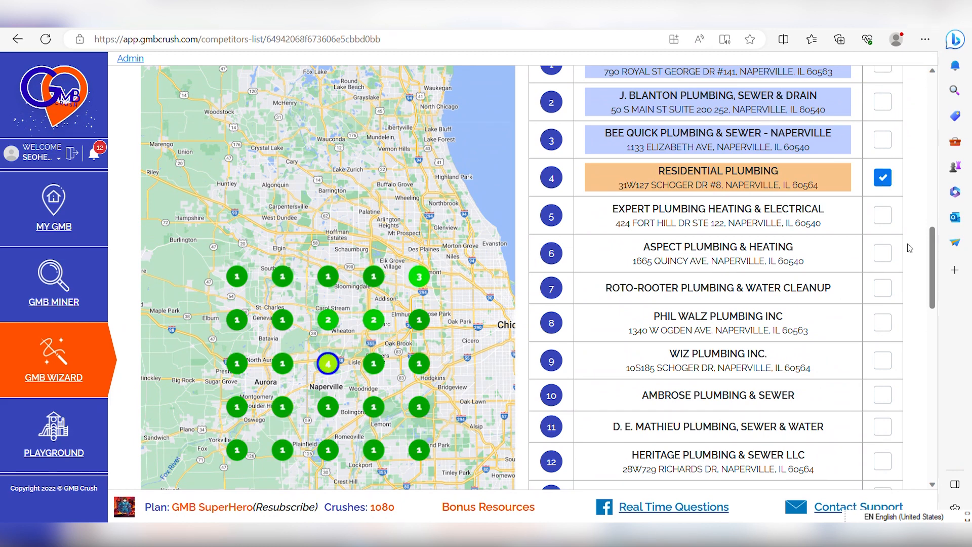
Open the GMB Wizard report for the competitors list and enable sharing of the report
scroll(907, 271, down, 10)
scroll(907, 271, up, 20)
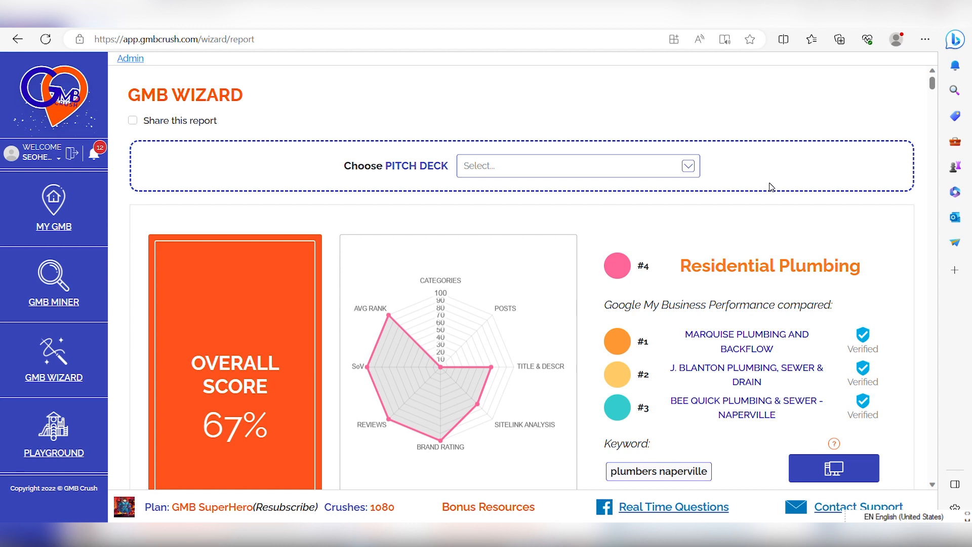
click(169, 125)
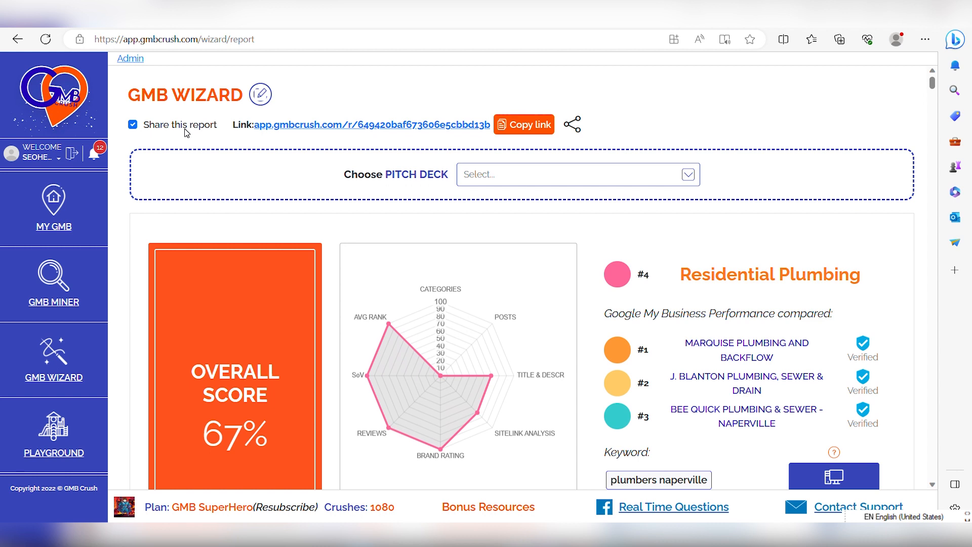
Examine the shared report's name and image options, and close them without changes
click(259, 100)
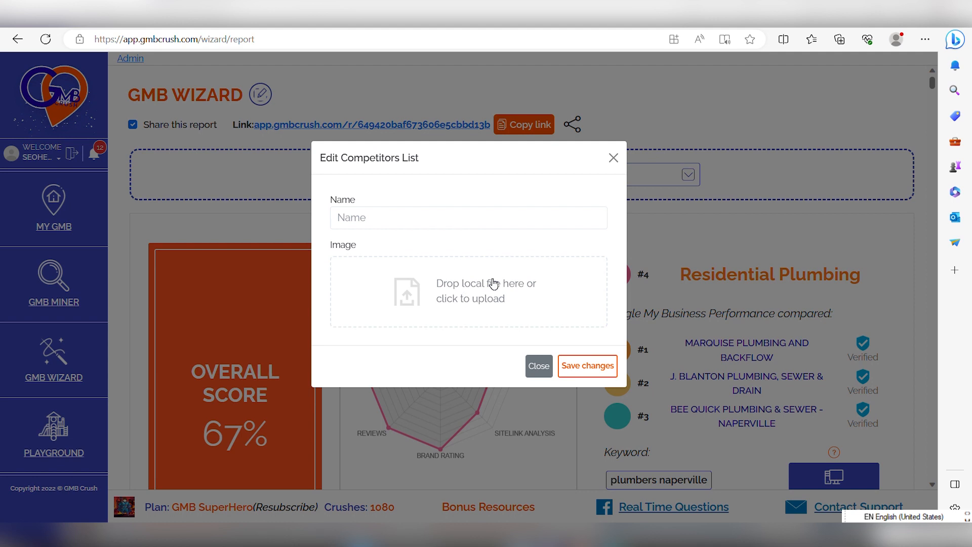
click(614, 158)
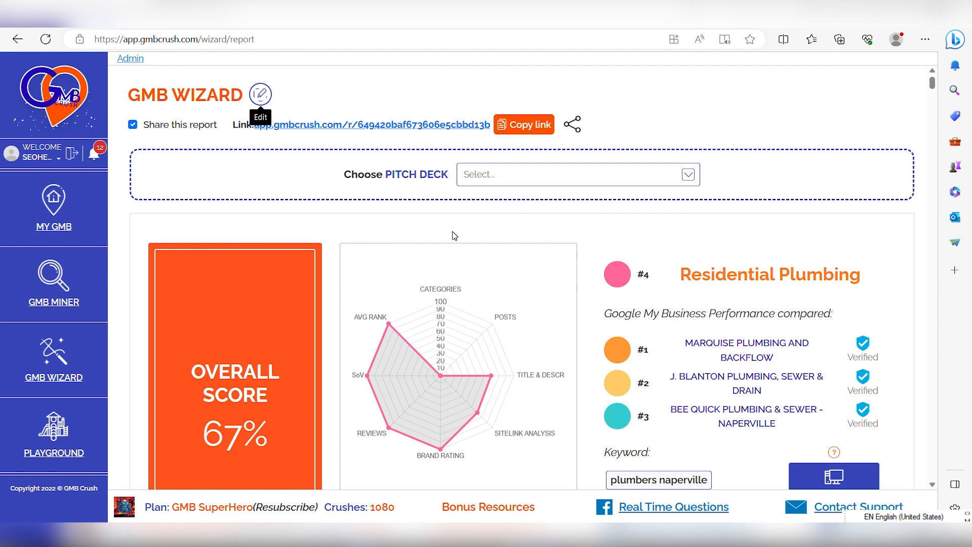
Set the report's Categories section to Hidden on the shared link and save the changes
scroll(454, 236, down, 9)
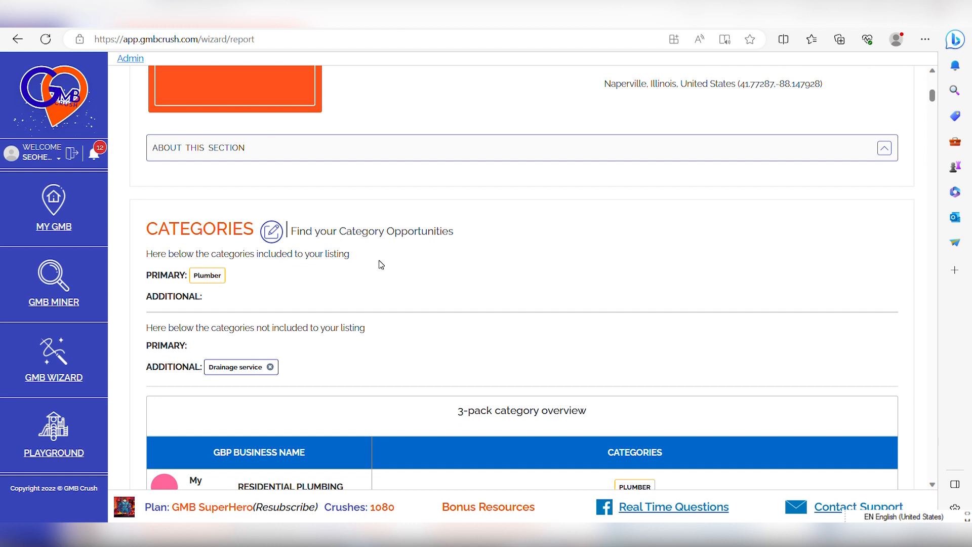
click(270, 232)
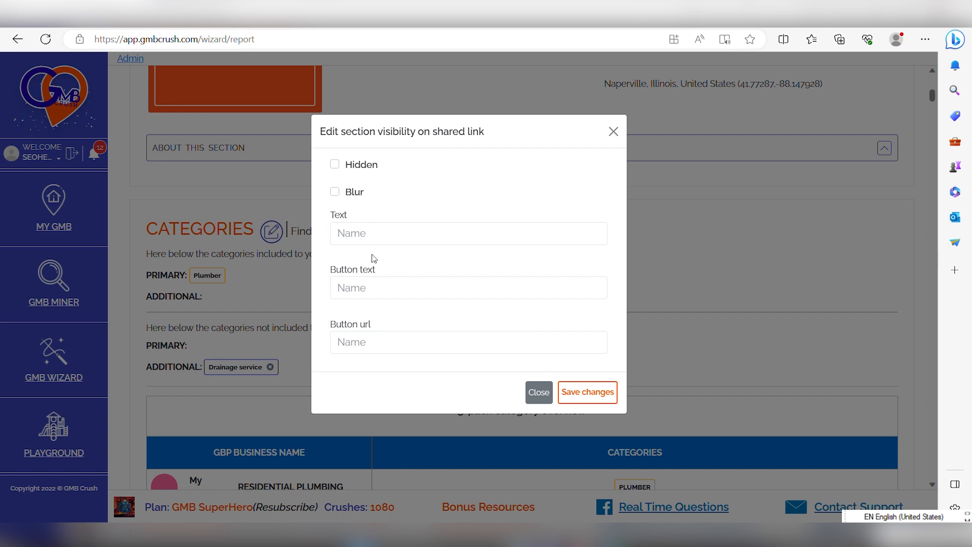
click(360, 165)
click(583, 392)
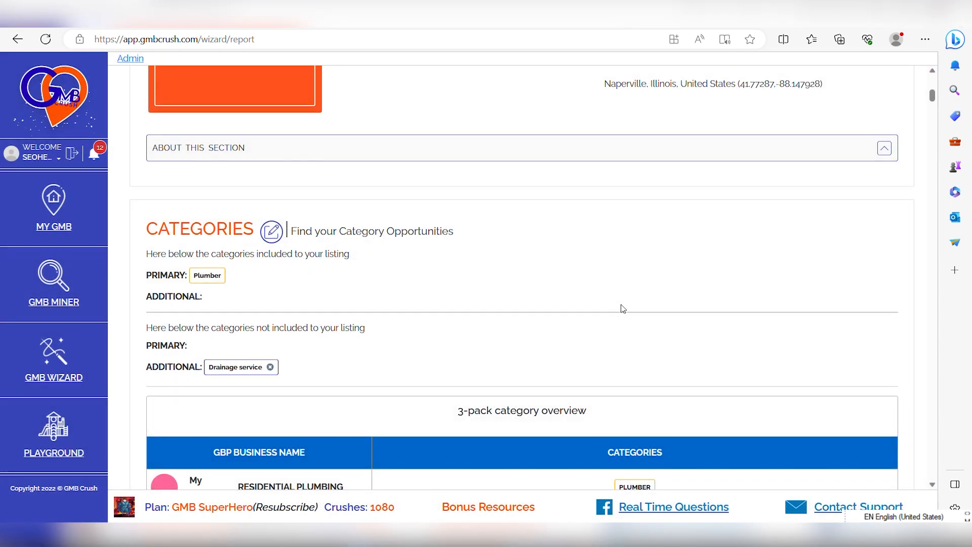
Check through the shared link which sections the public report shows, and return to the wizard report
click(419, 127)
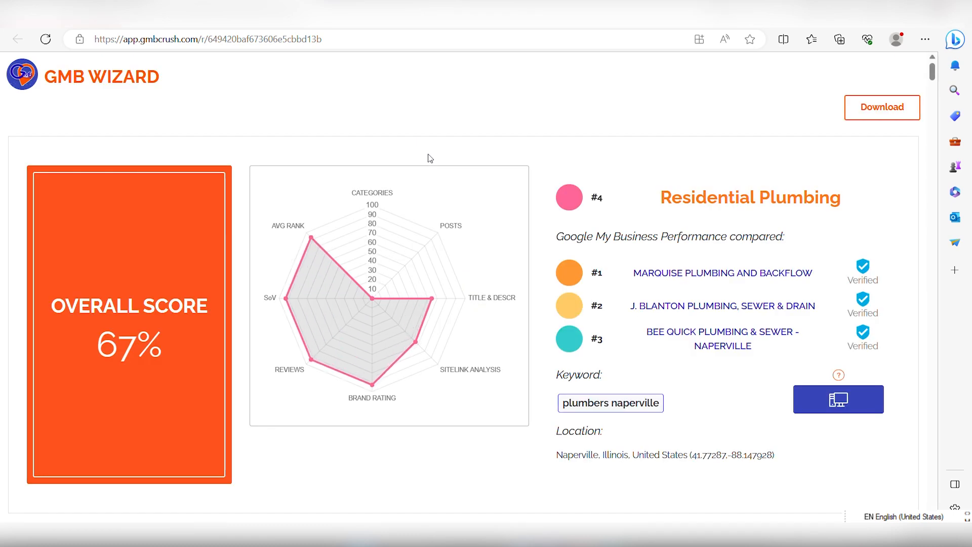
click(248, 17)
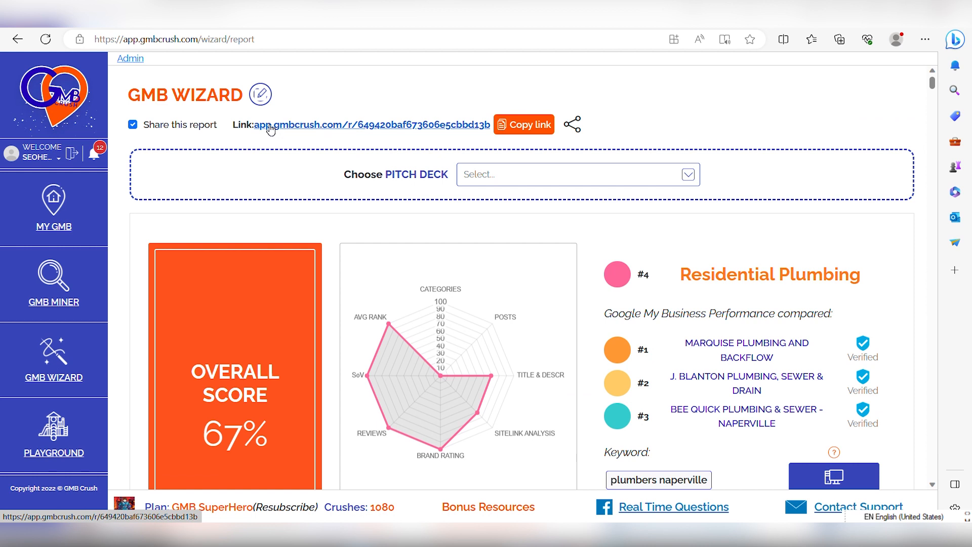
click(303, 125)
scroll(480, 317, down, 15)
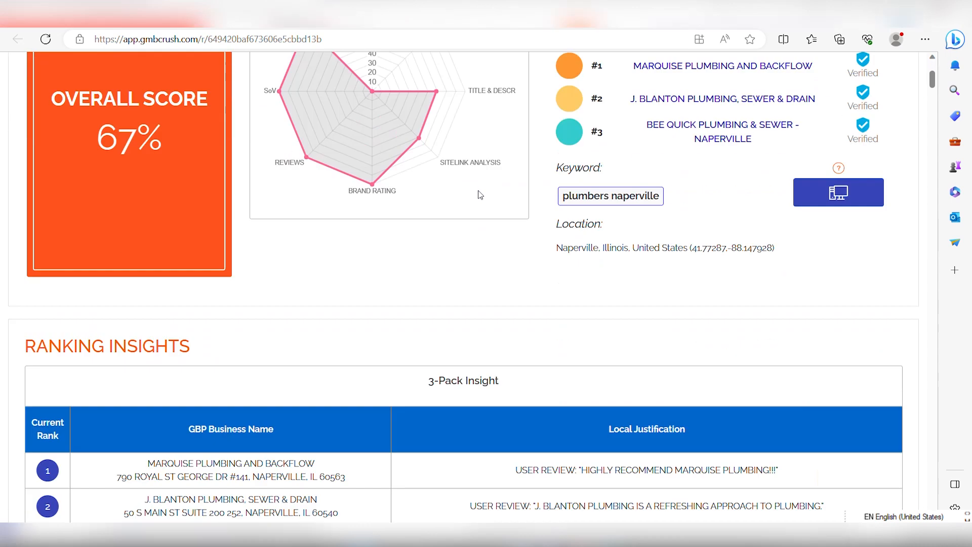
scroll(480, 195, up, 7)
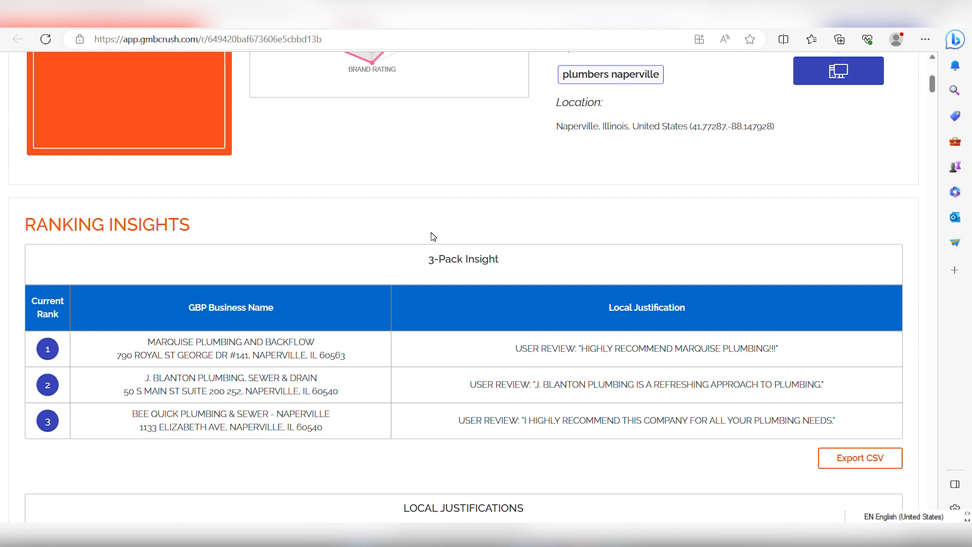
click(323, 17)
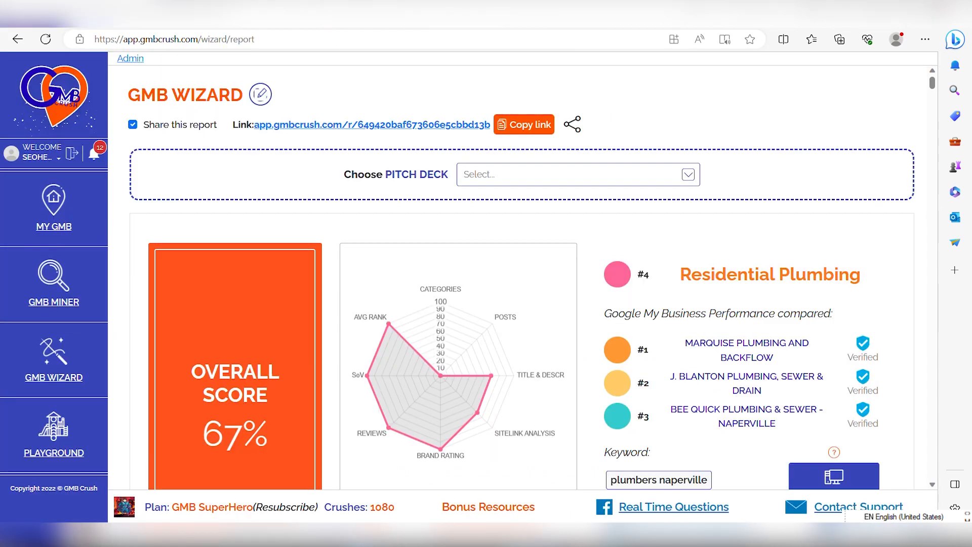
Turn off Hidden for the Categories section on the shared link and save the changes
scroll(363, 317, down, 8)
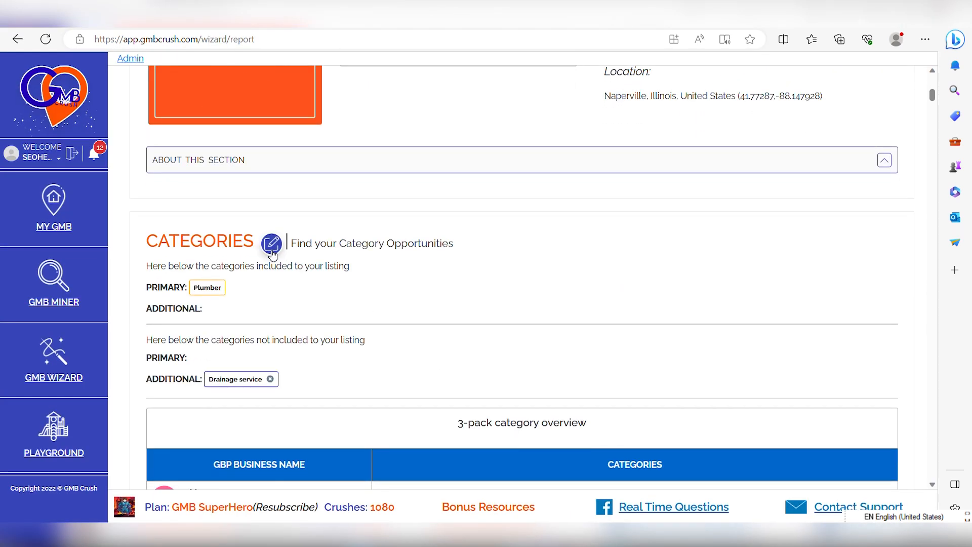
click(272, 249)
click(335, 166)
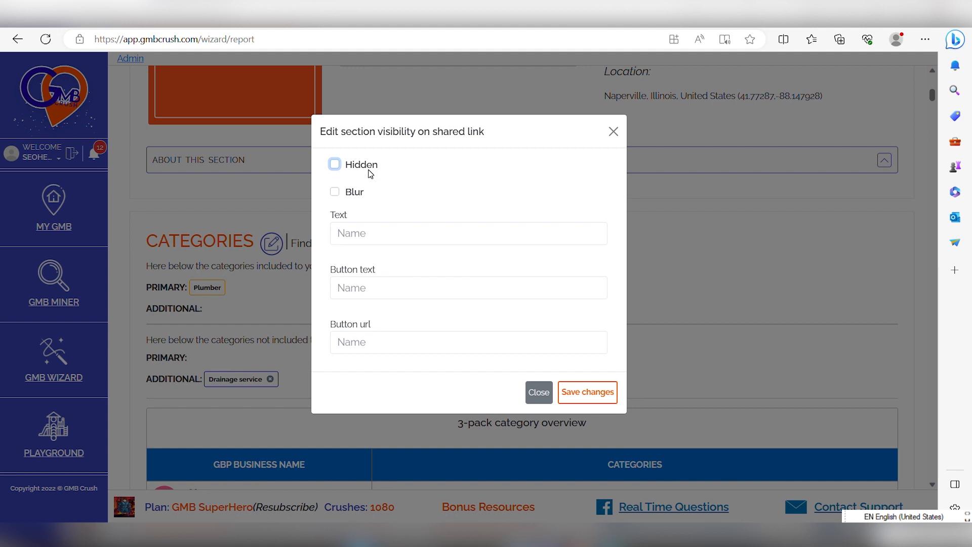
click(580, 398)
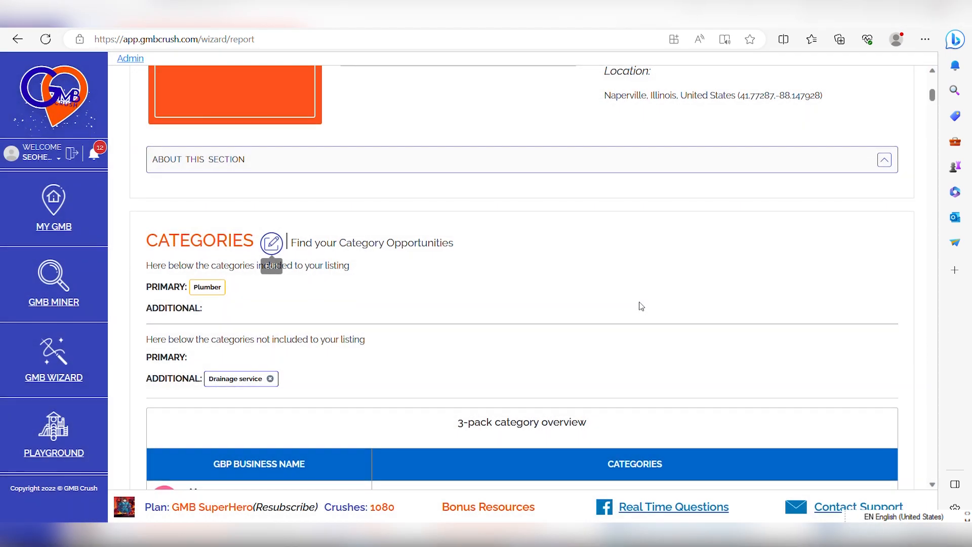
scroll(640, 307, down, 7)
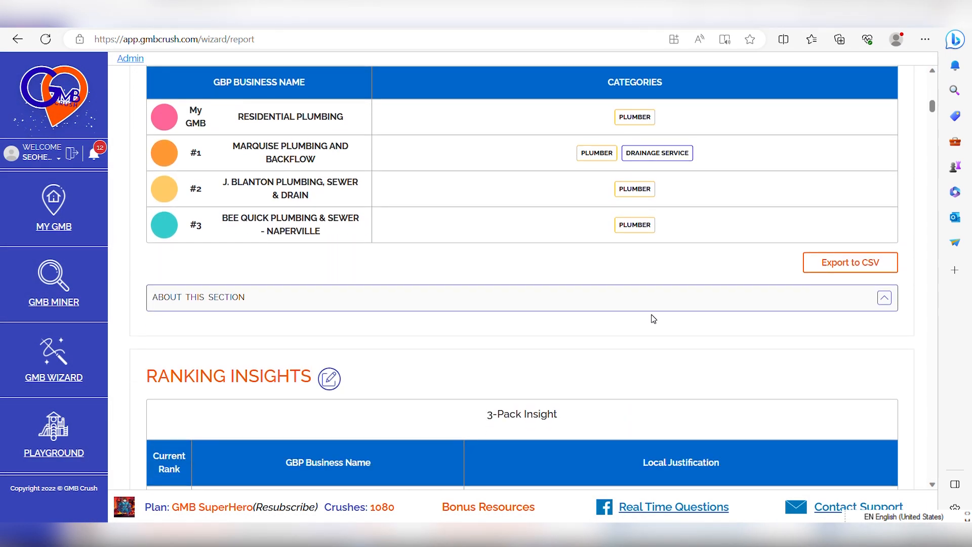
Review the 3-pack category overview and the 3-Pack Insight table under Ranking Insights in the wizard report
scroll(651, 318, up, 5)
scroll(652, 319, down, 8)
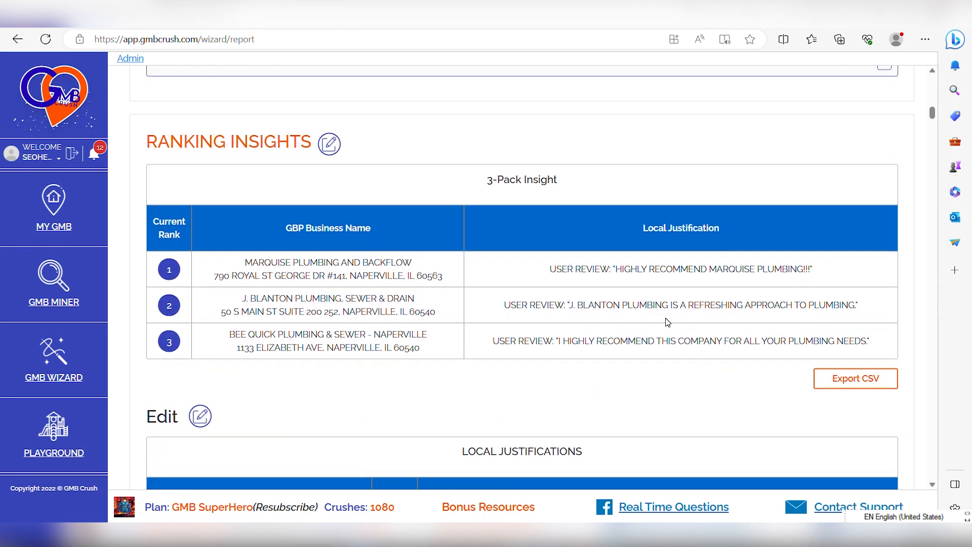
scroll(691, 343, up, 5)
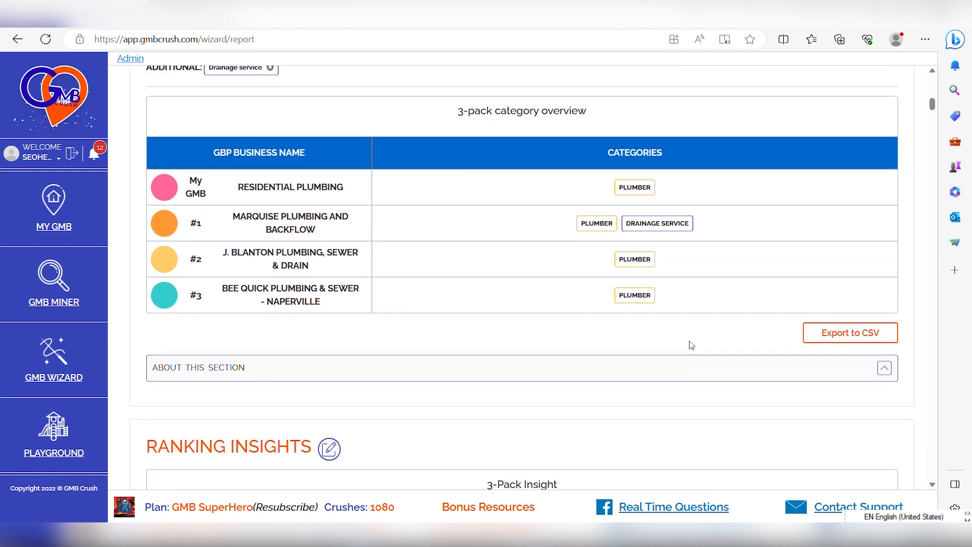
scroll(693, 374, up, 2)
scroll(690, 373, down, 6)
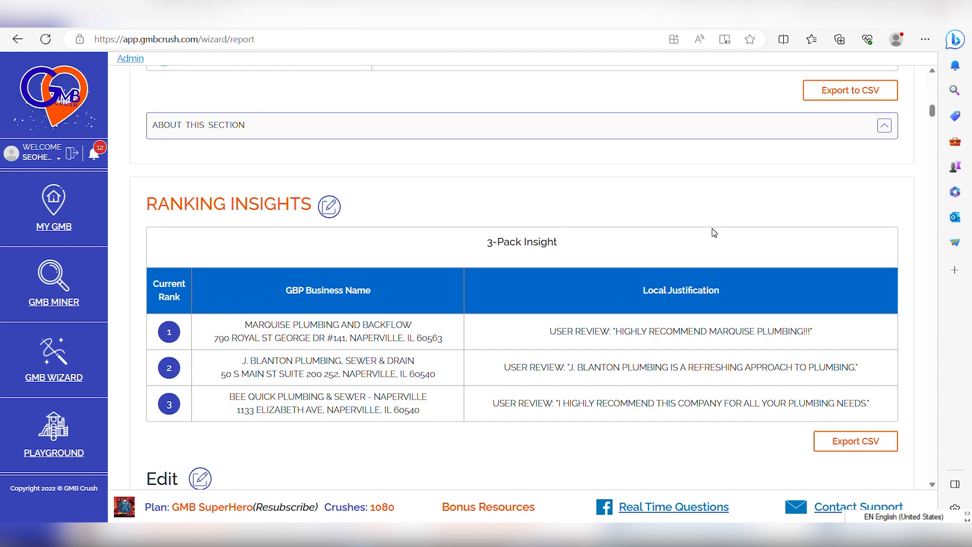
scroll(714, 232, down, 1)
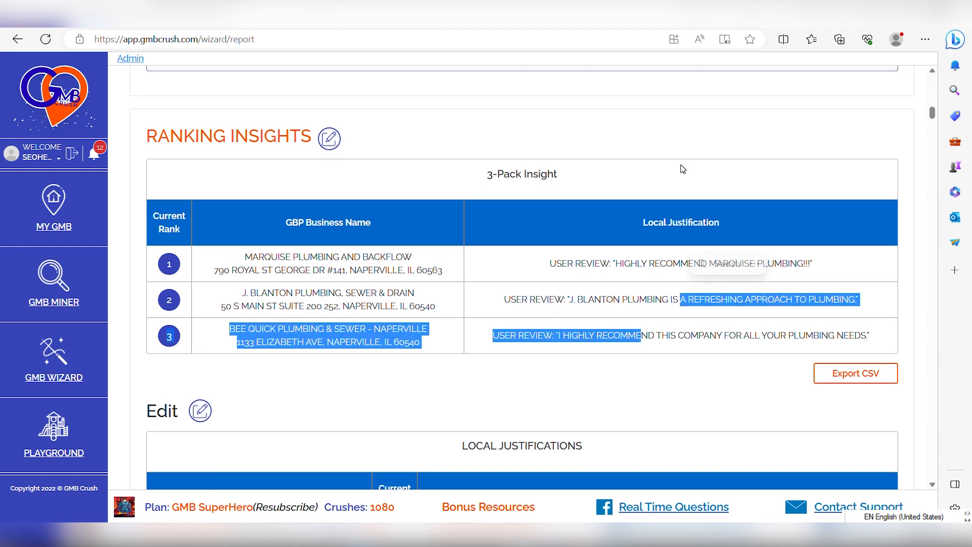
click(703, 178)
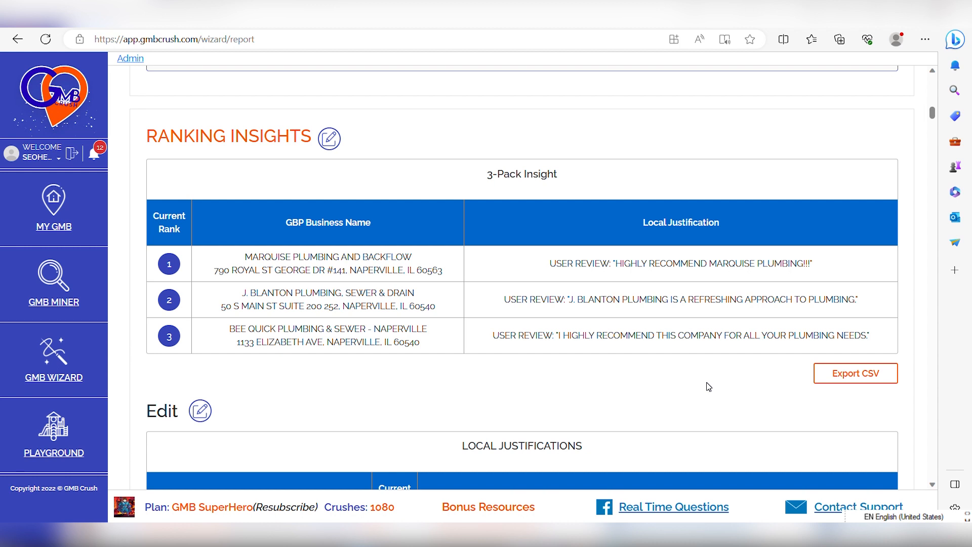
Compare the 3-Pack Insight table with the Local Justifications of Residential Plumbing and its three competitors
scroll(689, 388, down, 4)
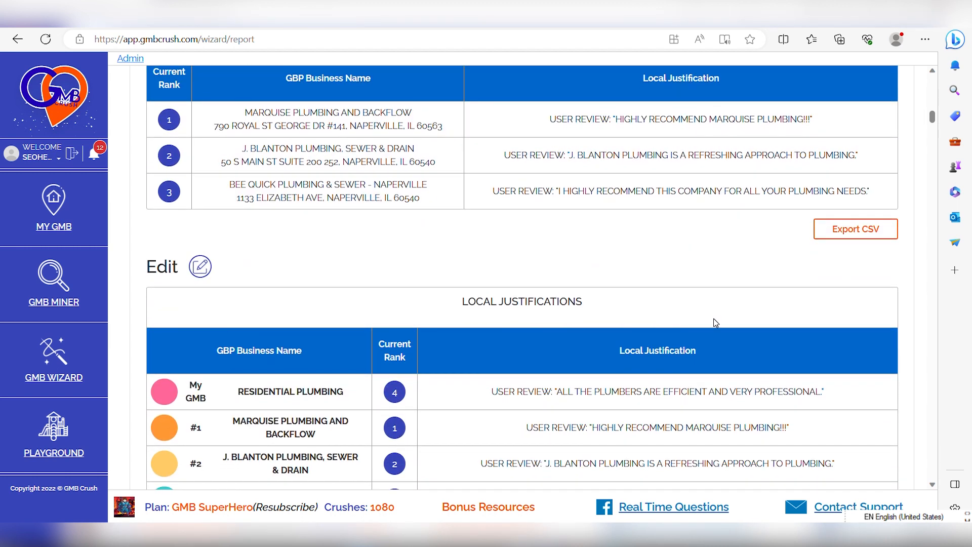
scroll(714, 322, up, 5)
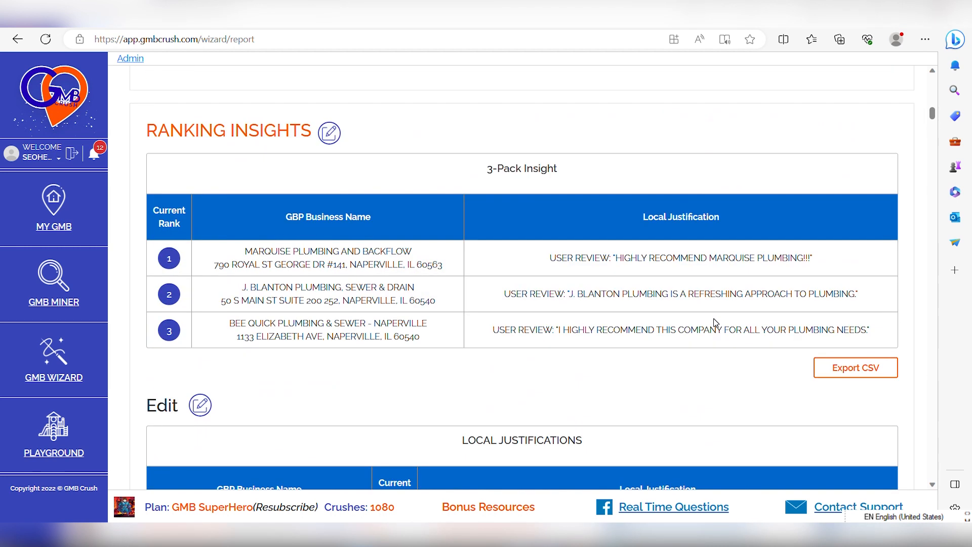
scroll(715, 323, down, 4)
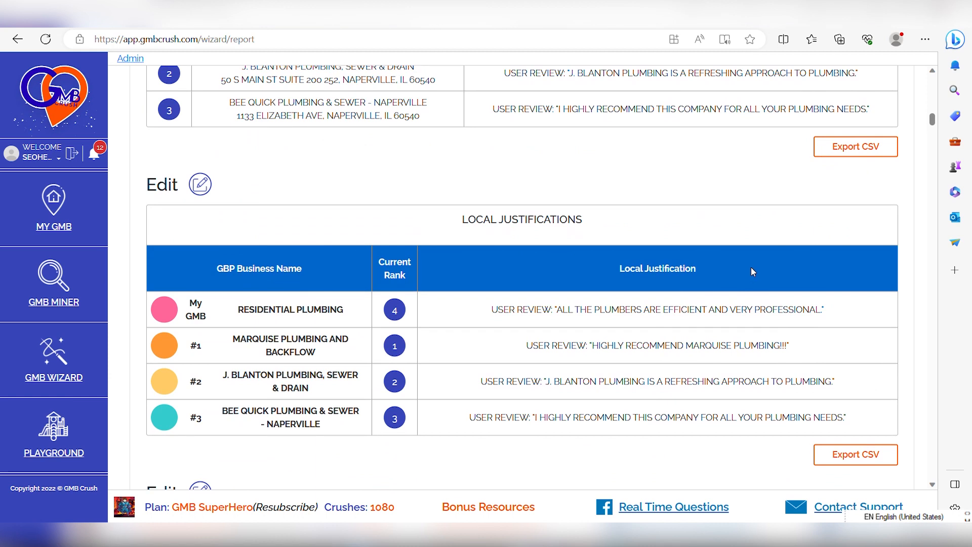
scroll(712, 372, up, 3)
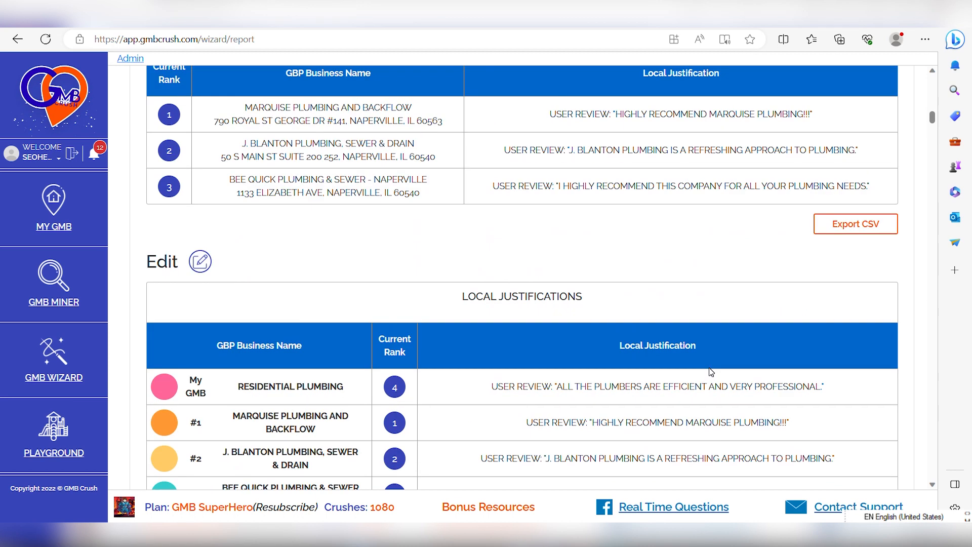
scroll(711, 373, down, 3)
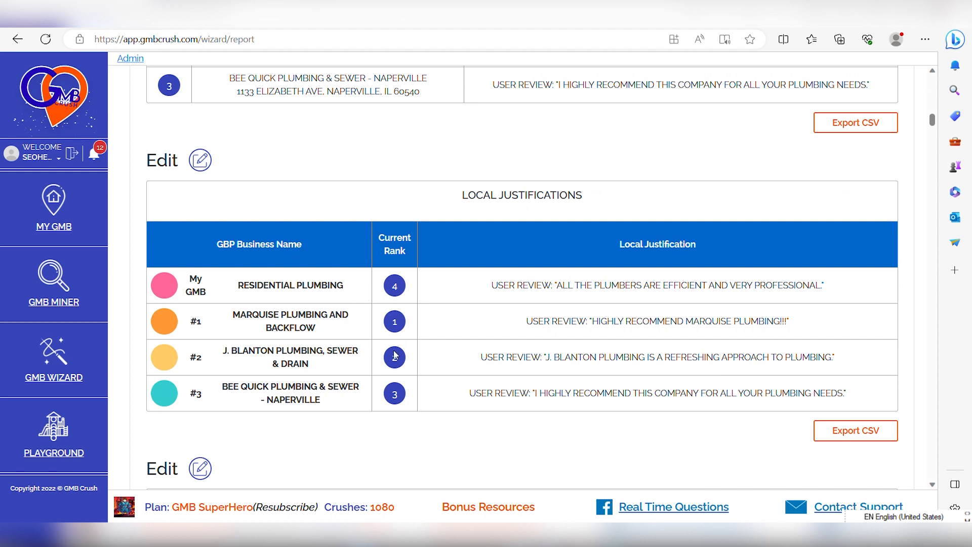
scroll(614, 319, down, 6)
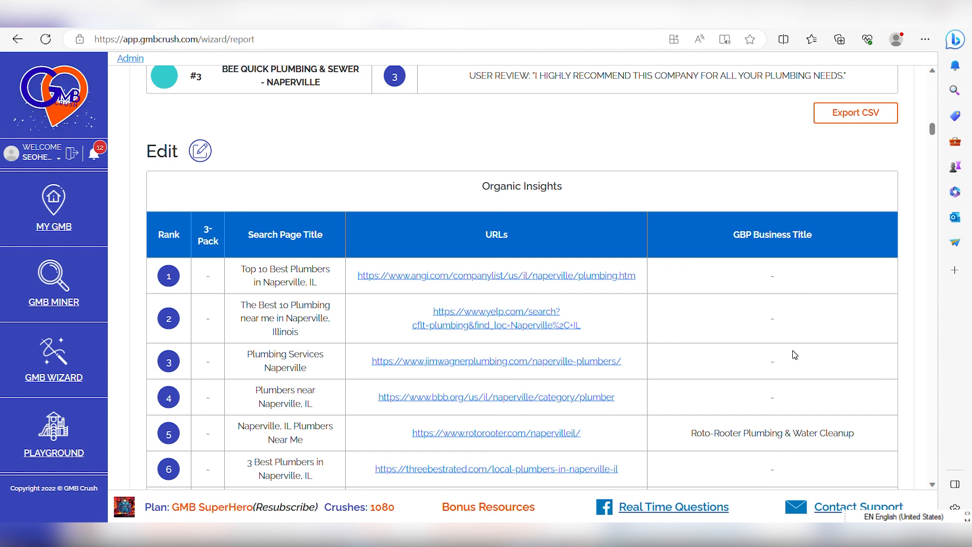
scroll(793, 354, up, 1)
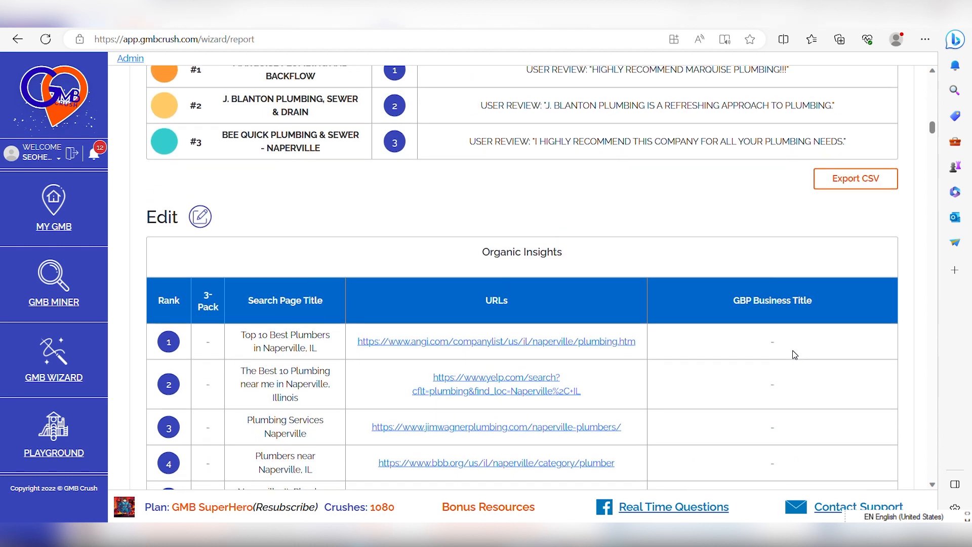
scroll(646, 273, up, 2)
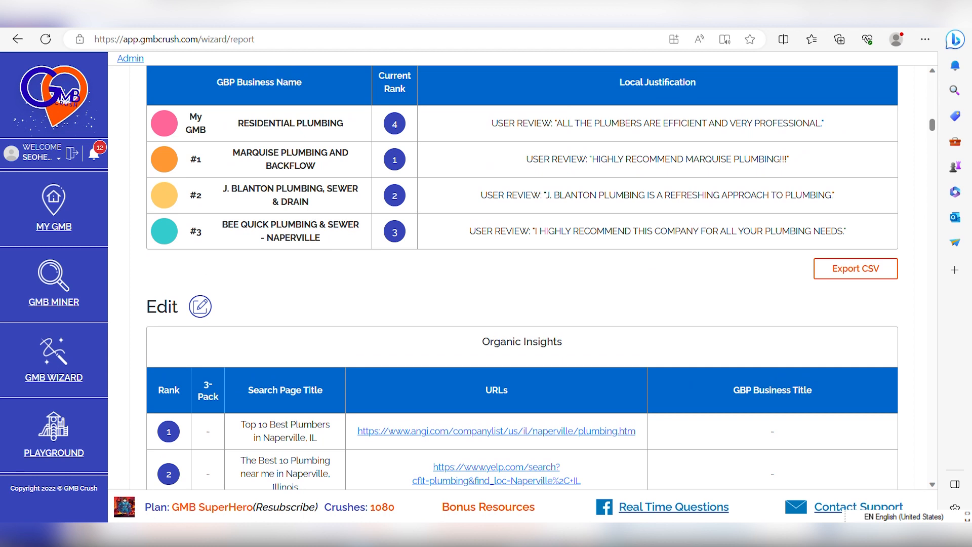
Check the Organic Insights rankings against the businesses listed in the Local Justifications table
scroll(674, 309, down, 4)
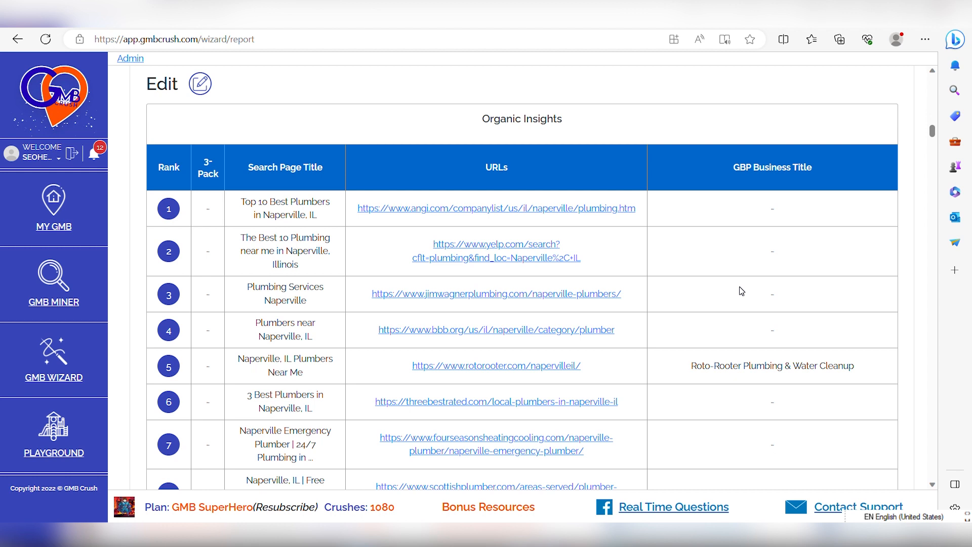
scroll(754, 299, down, 1)
scroll(769, 307, up, 6)
scroll(769, 307, down, 5)
scroll(745, 283, up, 2)
scroll(720, 265, down, 1)
scroll(744, 289, up, 5)
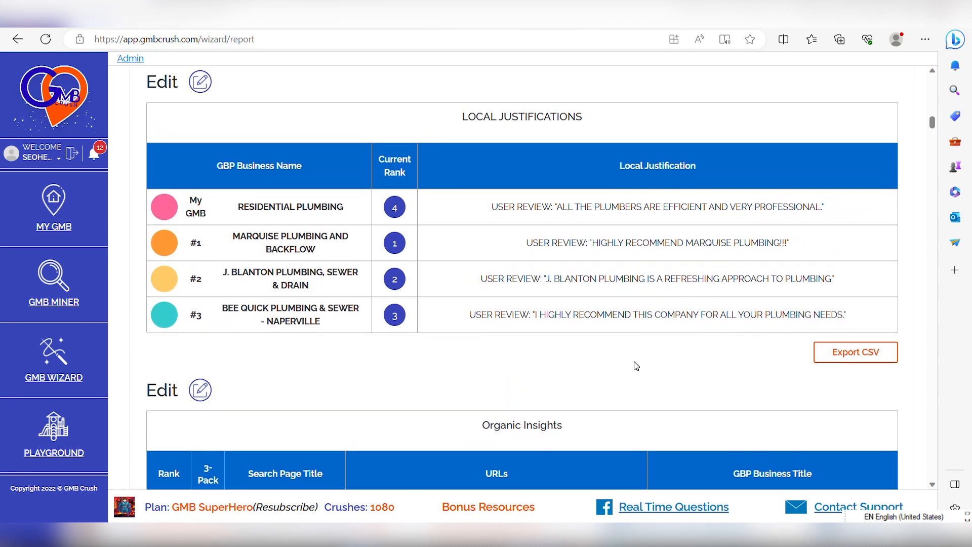
scroll(635, 365, down, 6)
scroll(680, 381, up, 1)
scroll(698, 321, up, 4)
scroll(699, 320, up, 1)
scroll(356, 283, down, 1)
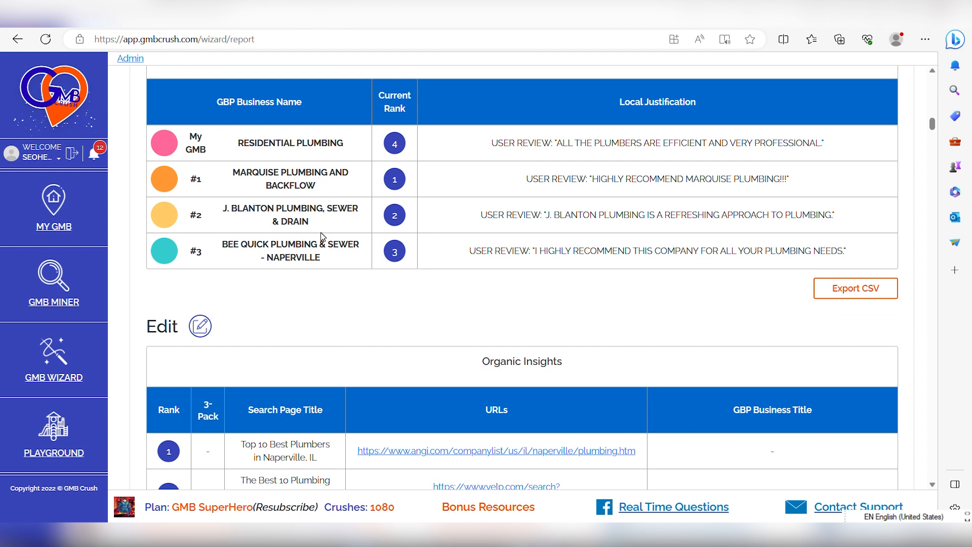
Read through the whole Organic Insights table, checking which ranked URLs have a matching GBP business title
scroll(577, 281, down, 5)
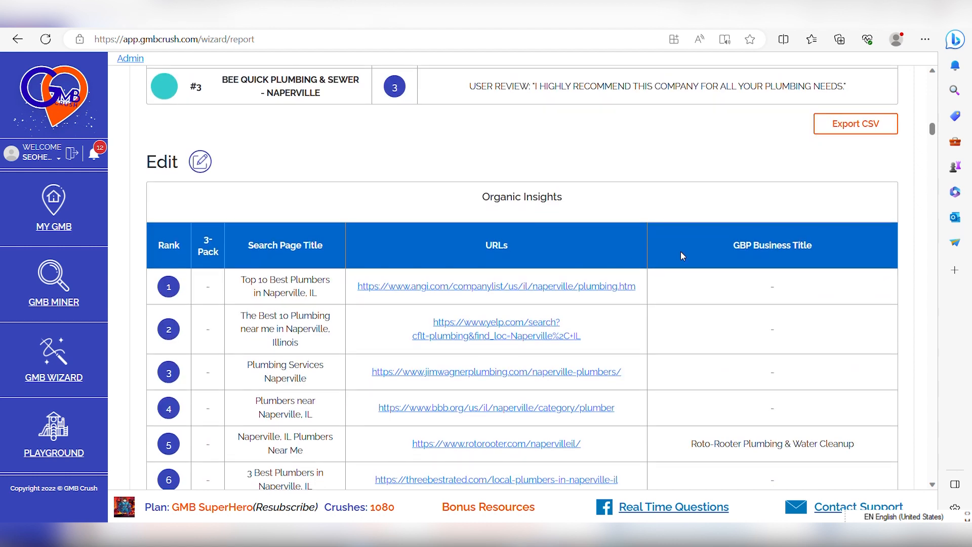
scroll(765, 319, down, 3)
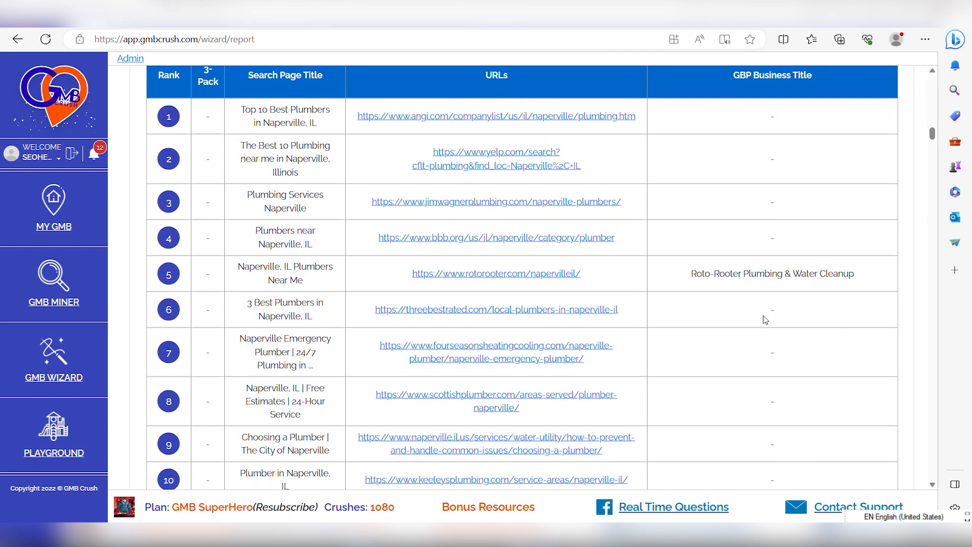
scroll(765, 319, up, 2)
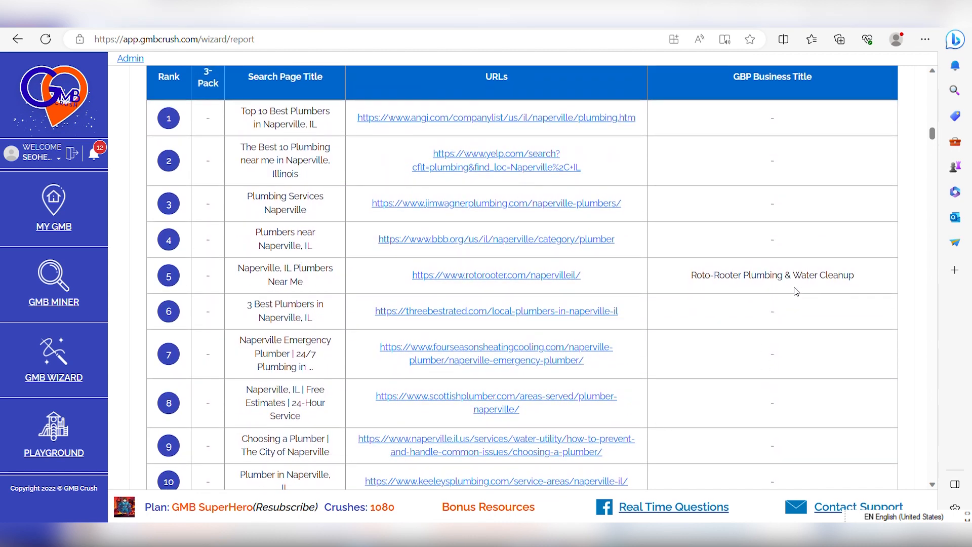
scroll(794, 288, up, 8)
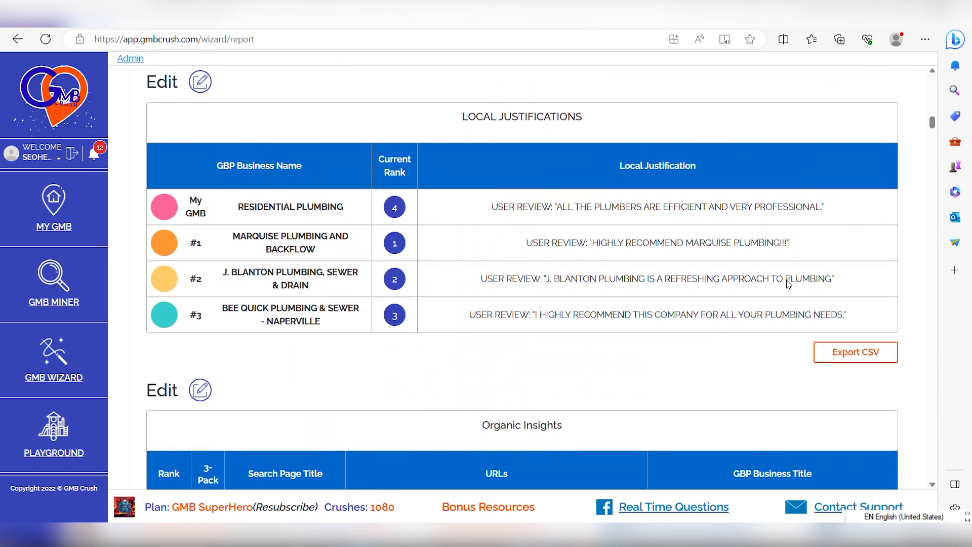
scroll(788, 284, down, 1)
scroll(764, 299, down, 7)
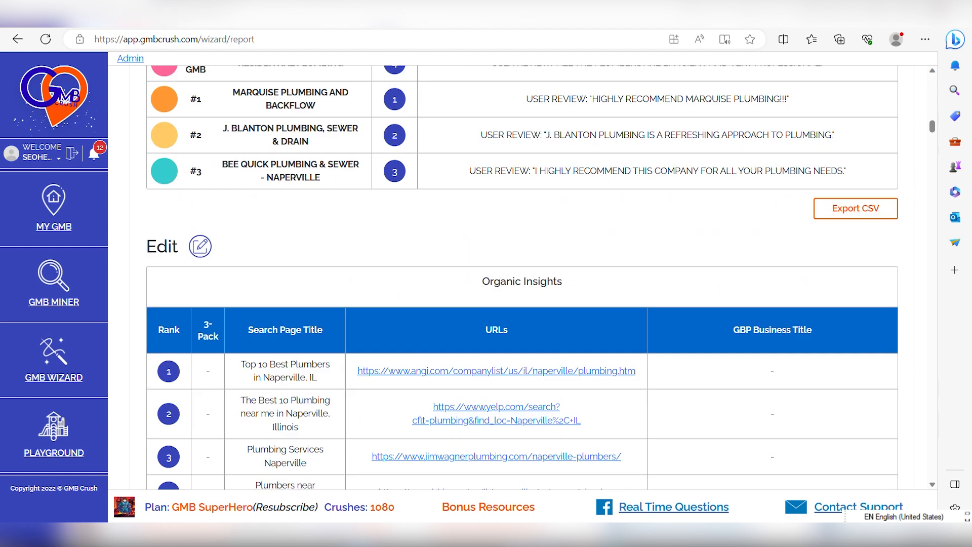
scroll(764, 299, down, 1)
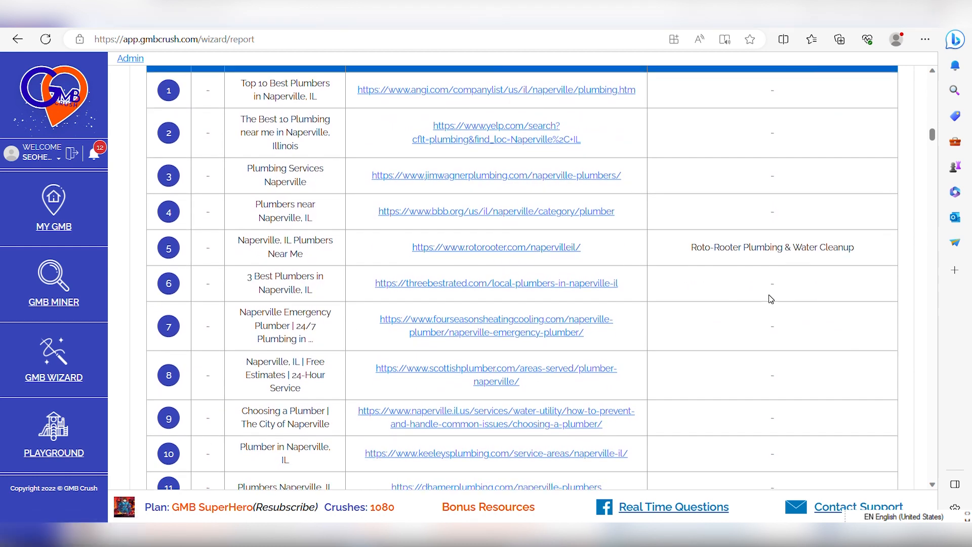
scroll(521, 278, down, 5)
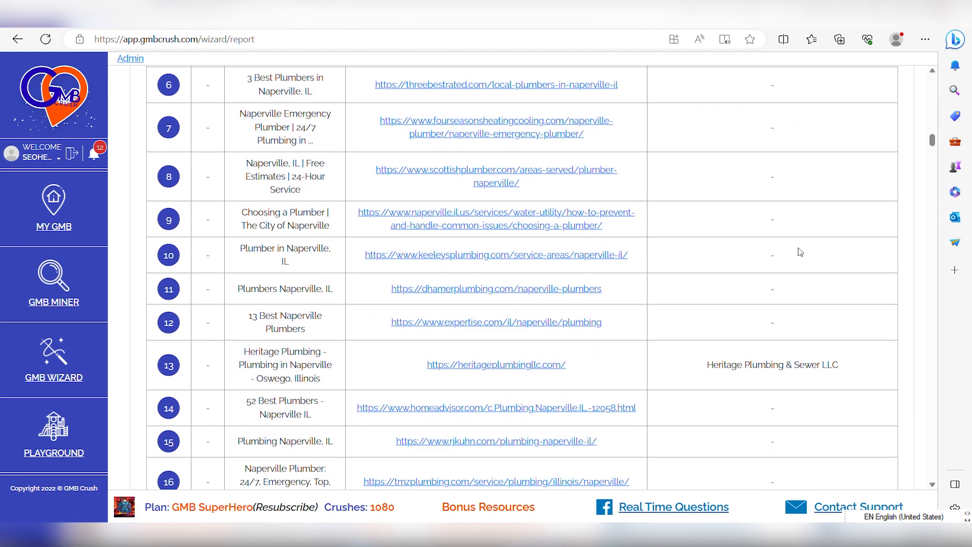
scroll(521, 277, down, 1)
scroll(791, 316, down, 7)
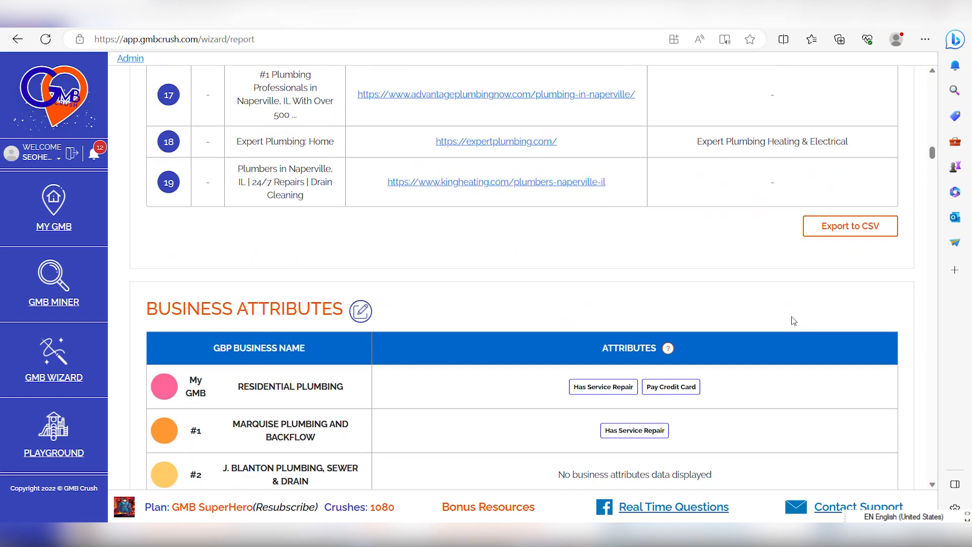
Examine the Business Attributes and ZIP Code sections, including the zip code comparison, percentage chart and difficulty score
scroll(734, 199, down, 8)
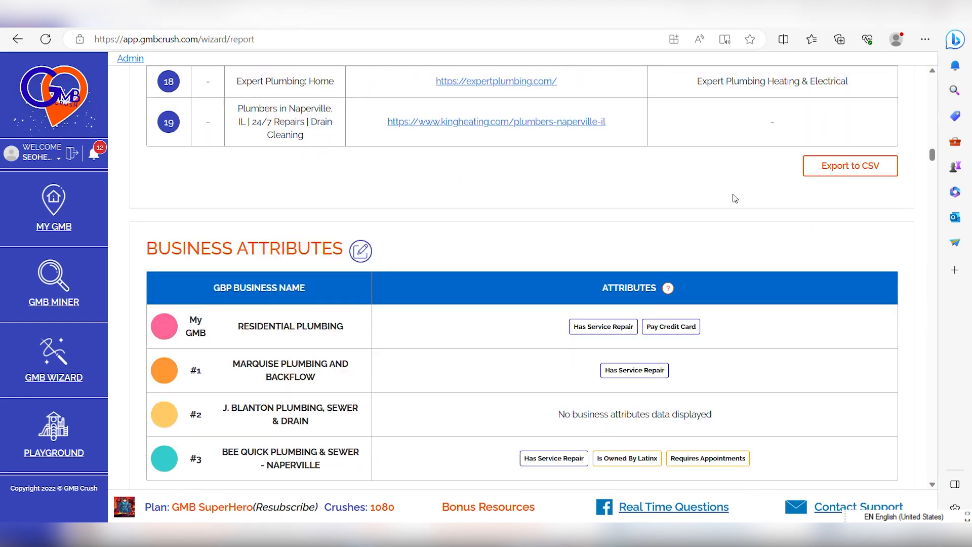
scroll(814, 247, down, 4)
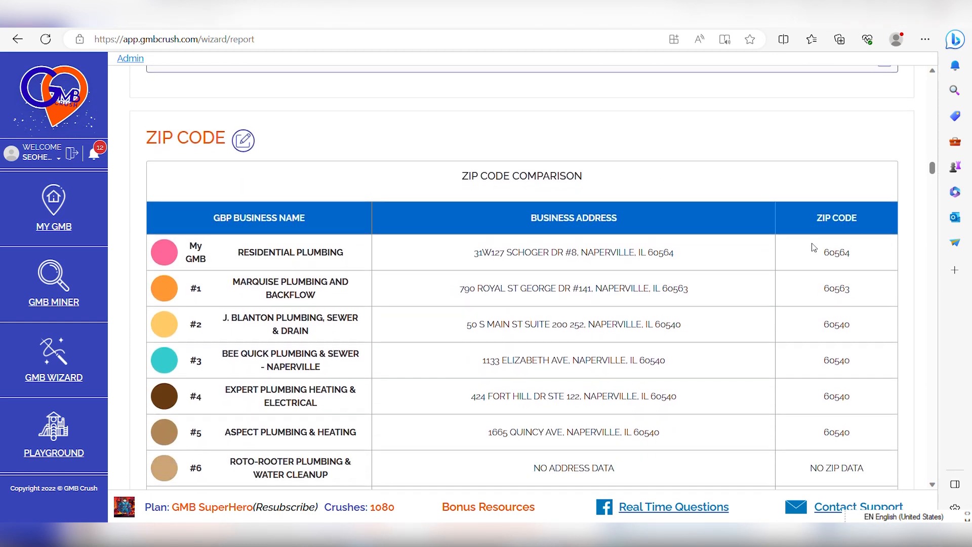
scroll(814, 248, up, 1)
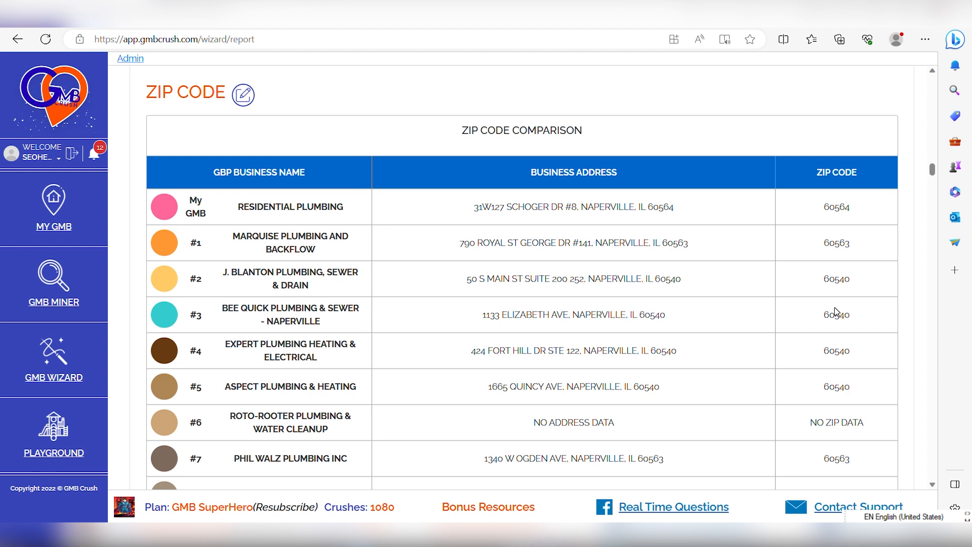
scroll(803, 298, up, 2)
scroll(800, 298, down, 5)
scroll(800, 298, down, 6)
mouse_move(446, 296)
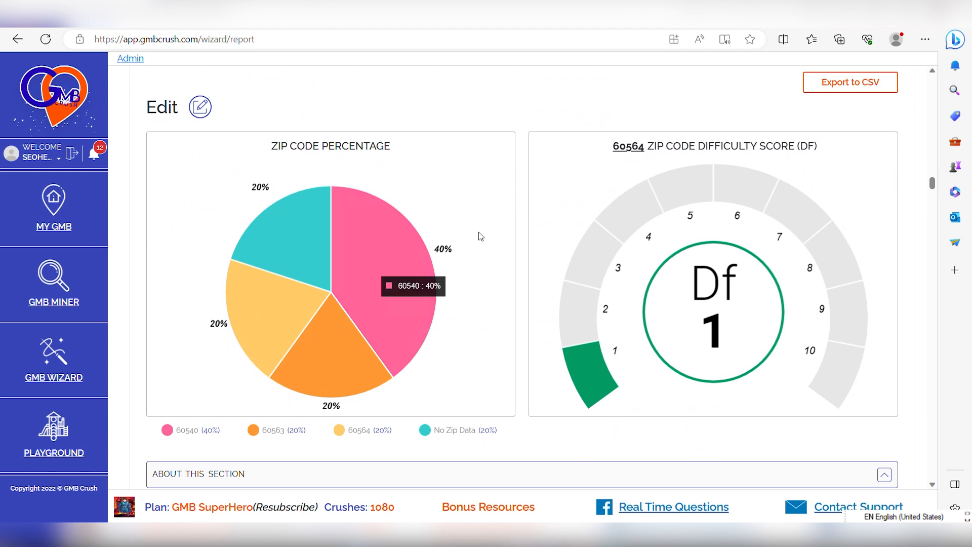
scroll(476, 235, up, 10)
scroll(471, 316, up, 1)
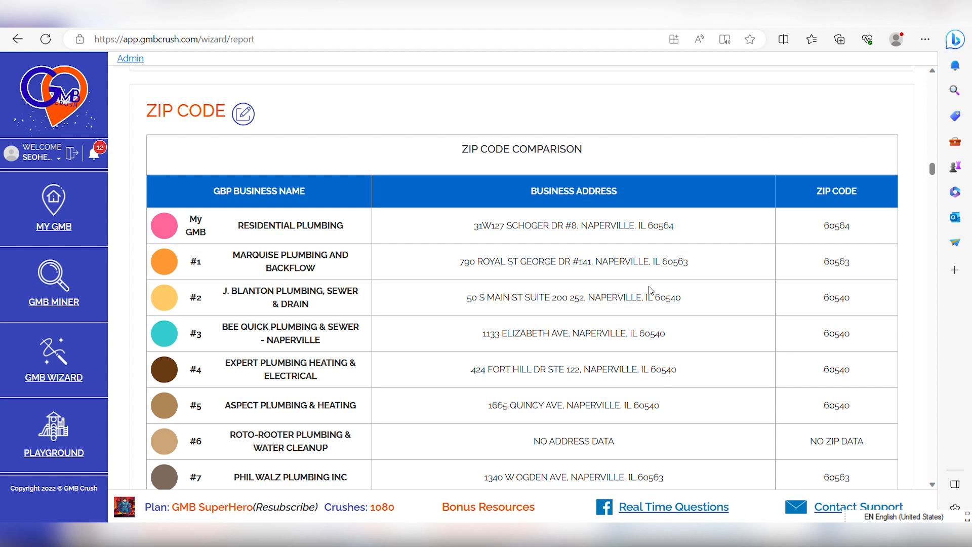
scroll(650, 291, up, 15)
scroll(716, 304, down, 15)
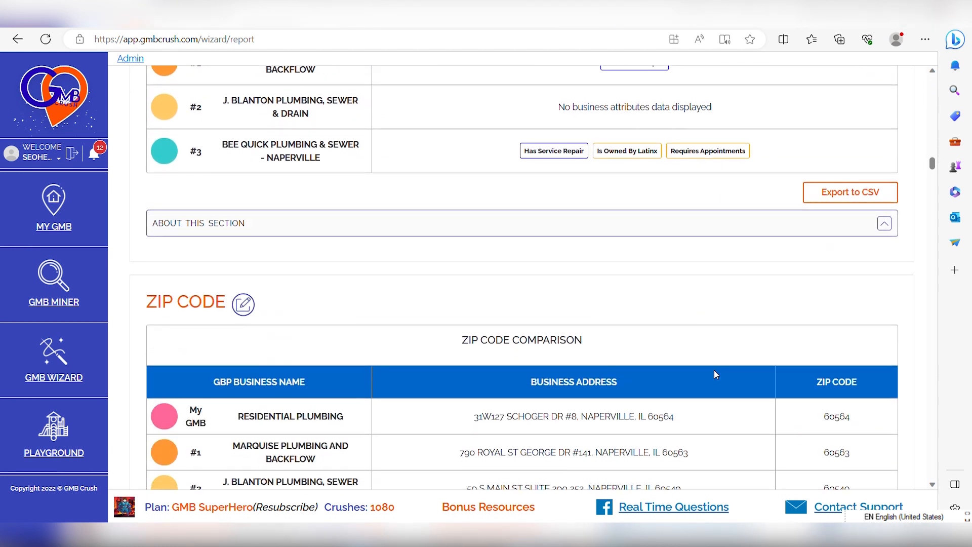
scroll(713, 374, down, 5)
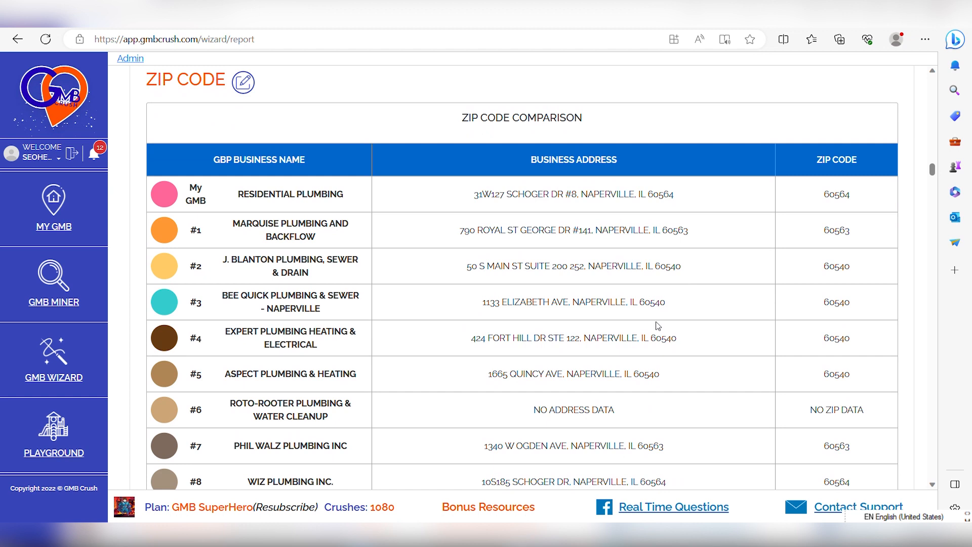
scroll(657, 327, down, 8)
View the 5x5 ranking grid for Bee Quick Plumbing & Sewer and J. Blanton Plumbing, Sewer & Drain, and reselect Residential Plumbing
scroll(658, 327, down, 14)
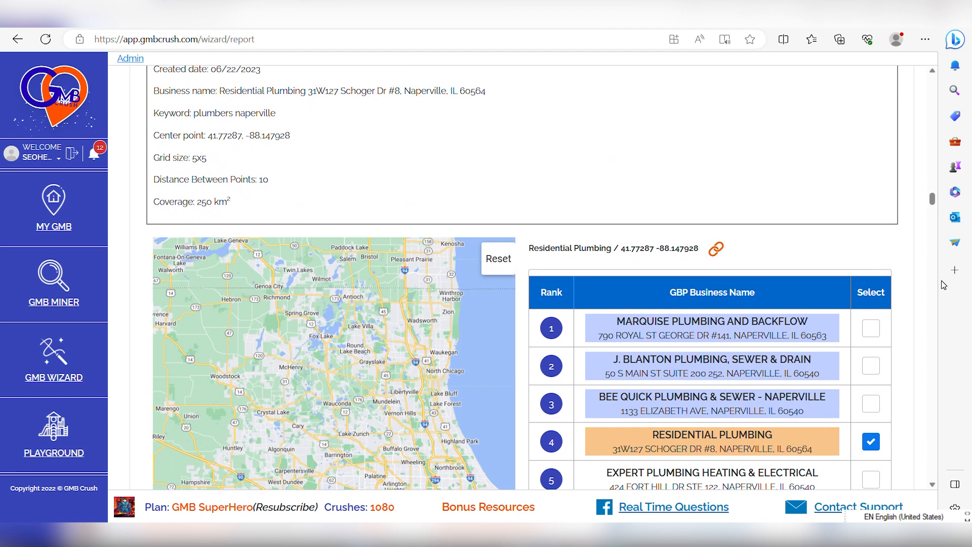
scroll(915, 294, down, 3)
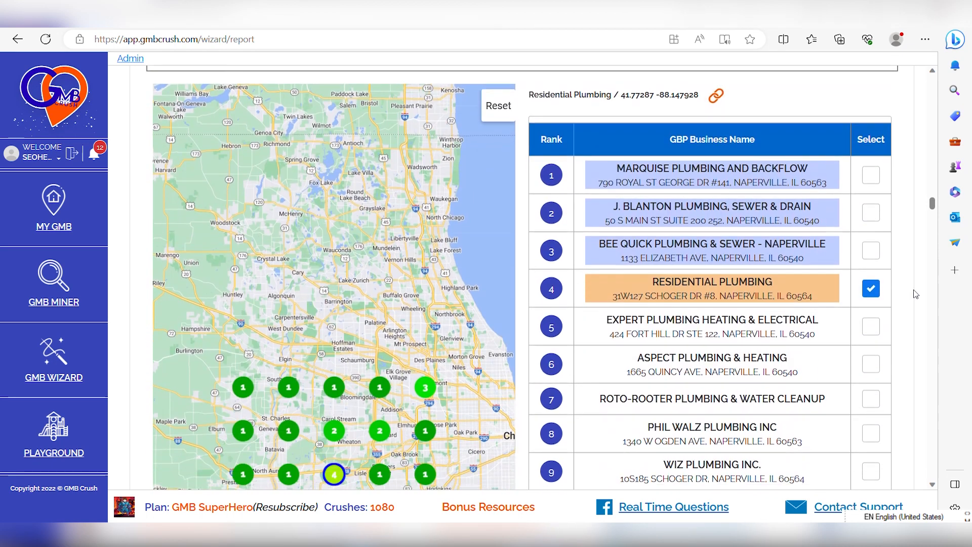
scroll(916, 294, down, 2)
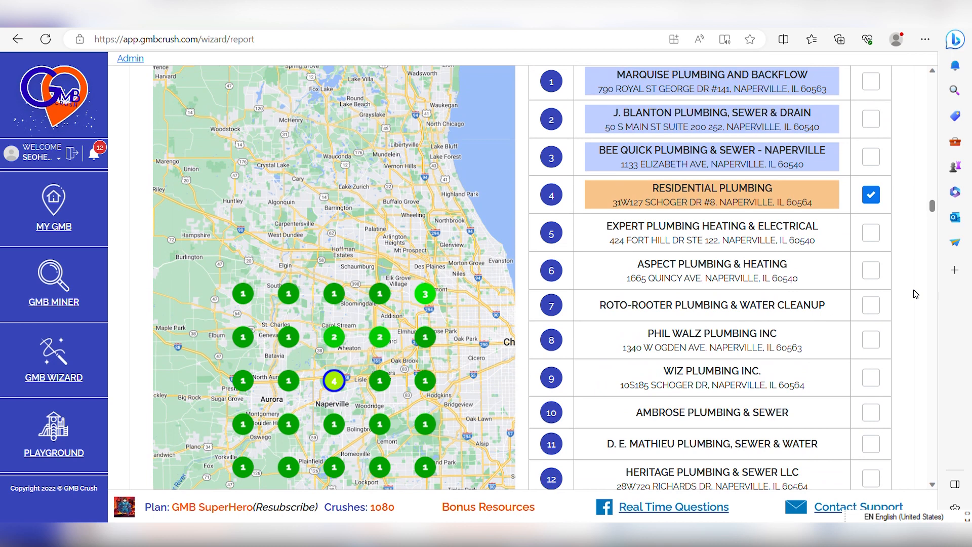
scroll(916, 294, up, 1)
click(871, 216)
click(871, 179)
click(871, 255)
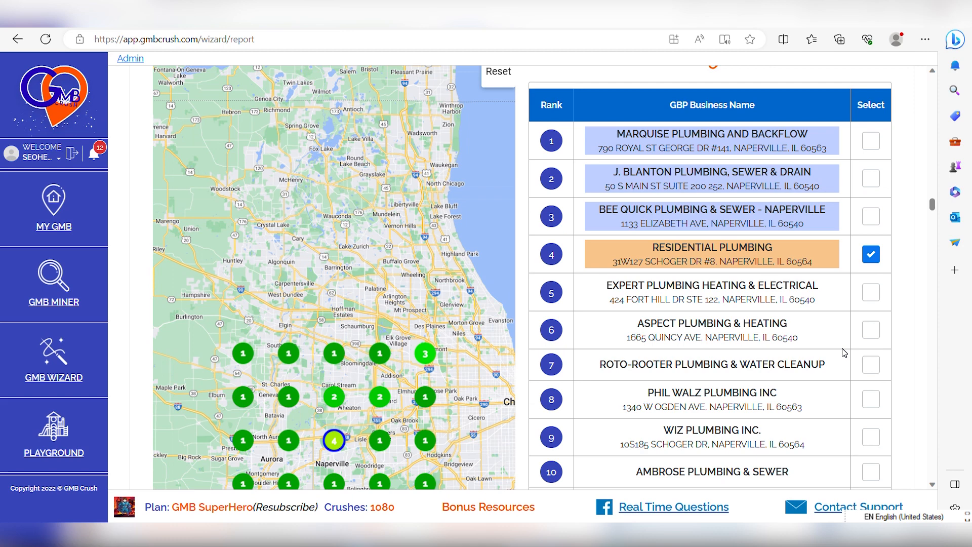
Compare the businesses in the grid's ranking list with their addresses and zip codes in the ZIP Code table
scroll(844, 352, down, 3)
scroll(844, 353, up, 4)
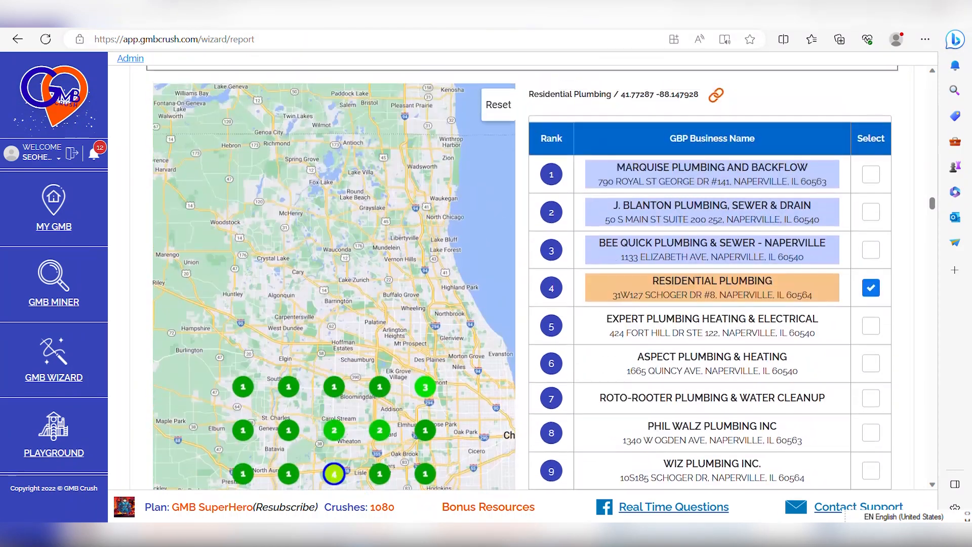
scroll(707, 379, up, 15)
scroll(707, 379, up, 4)
scroll(707, 379, down, 10)
scroll(708, 379, up, 5)
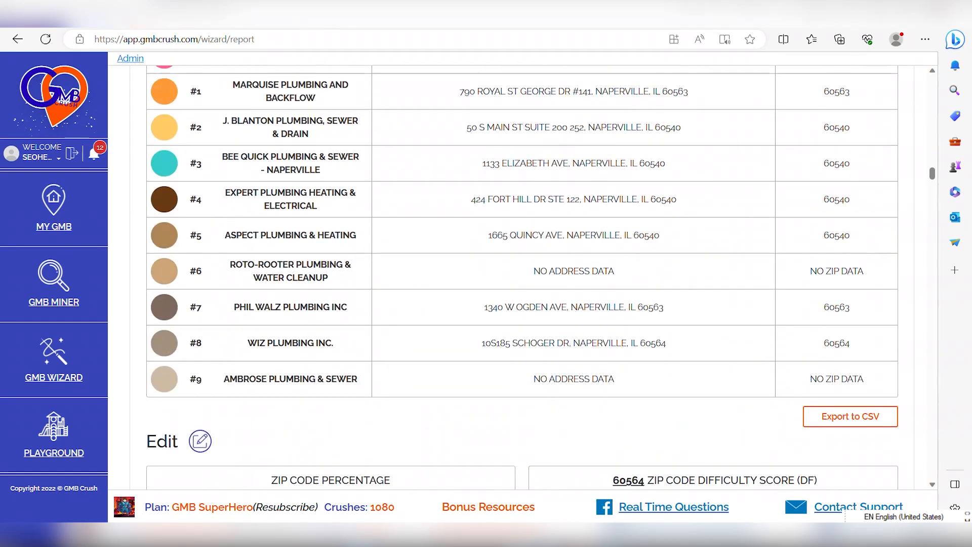
scroll(659, 319, up, 1)
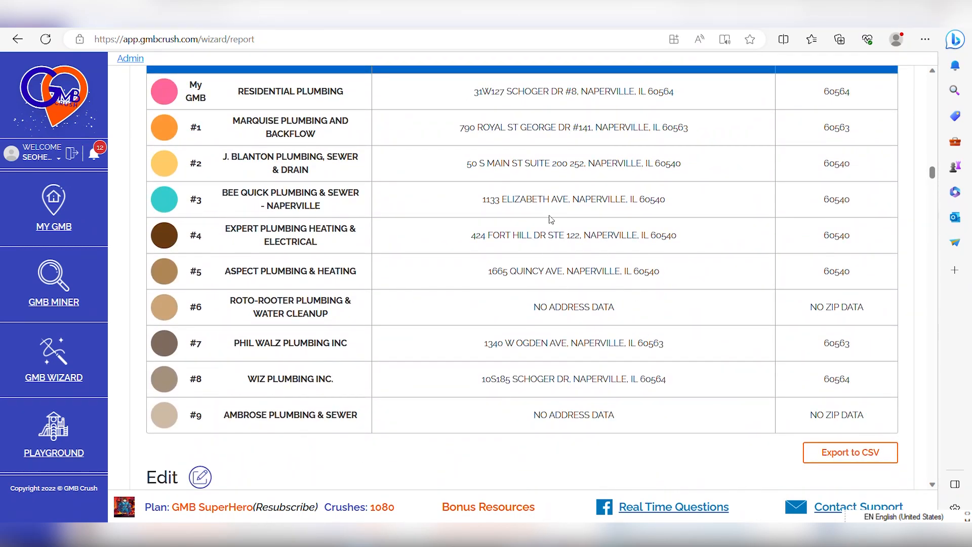
scroll(667, 337, down, 1)
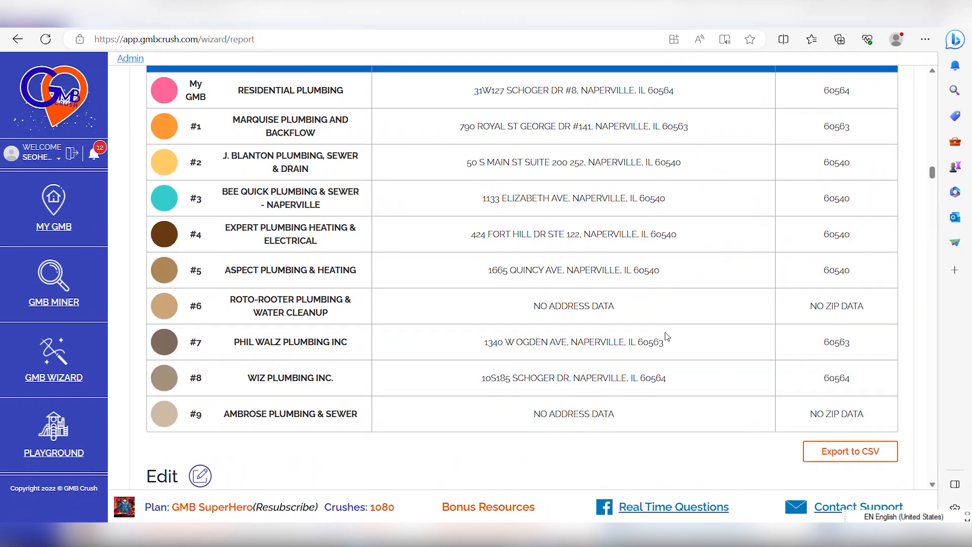
View Residential Plumbing's ranking list at each of the five grid points in the northernmost row, opening location links for the second and fifth points
scroll(744, 390, down, 15)
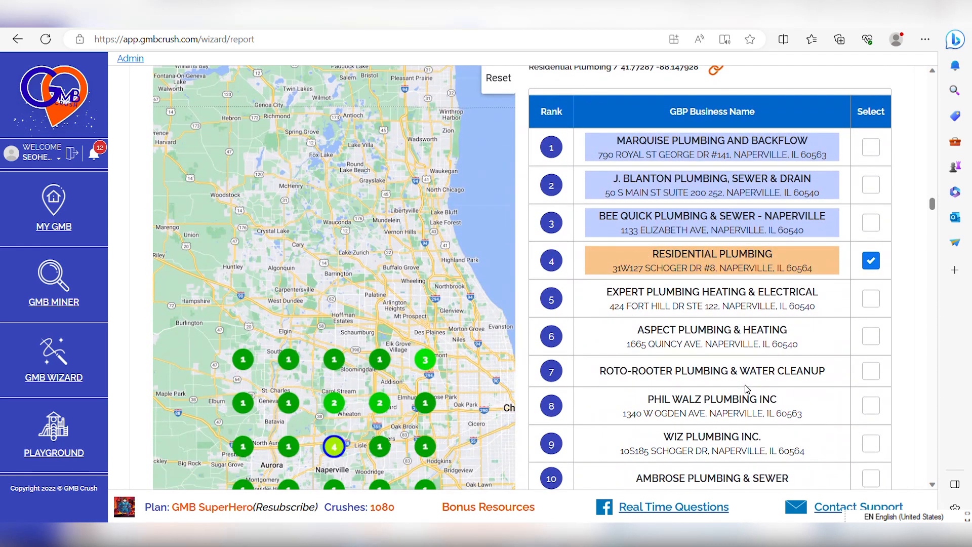
scroll(747, 389, up, 2)
scroll(557, 395, down, 1)
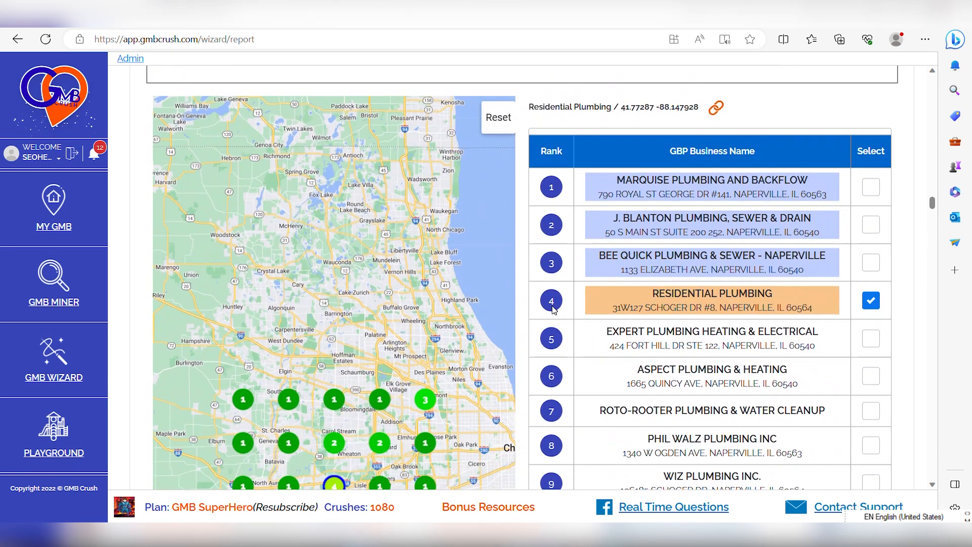
click(292, 401)
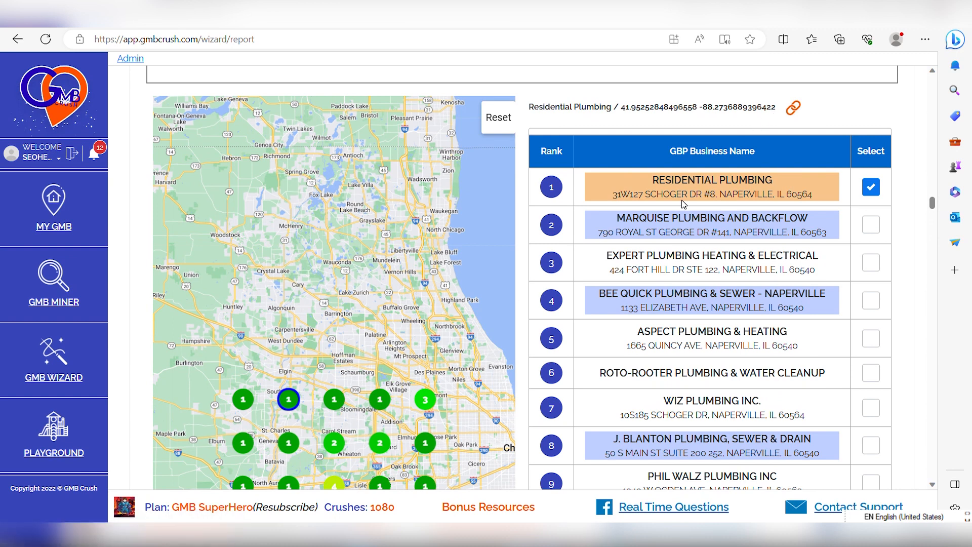
click(793, 107)
click(243, 400)
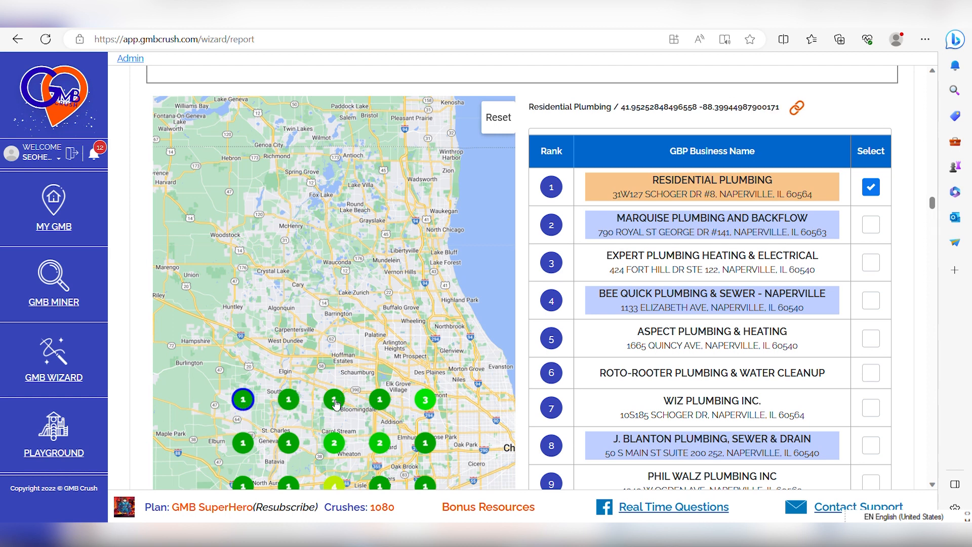
click(335, 401)
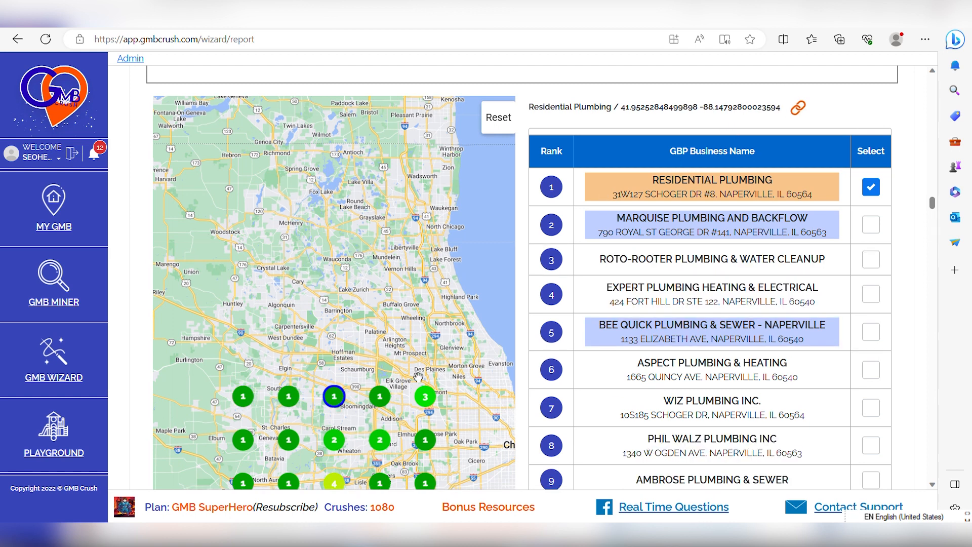
click(380, 400)
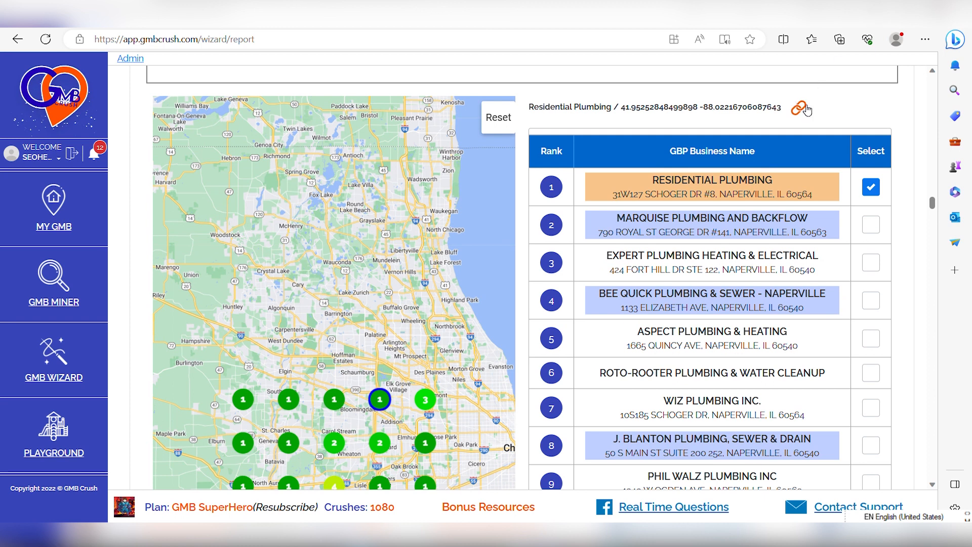
click(427, 399)
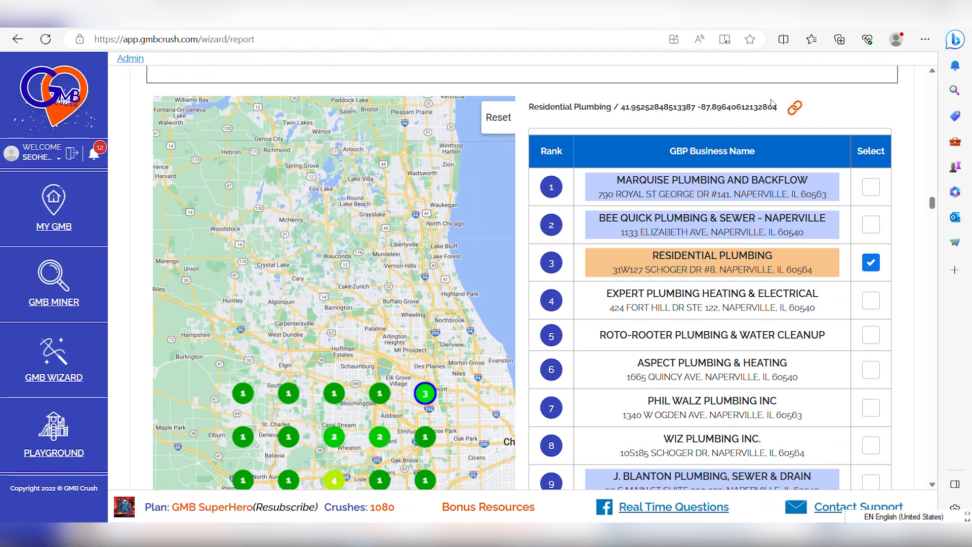
click(795, 108)
Zoom out the ranking grid map, and review the Photos totals and the 3-Month Post Insights table
scroll(419, 261, down, 3)
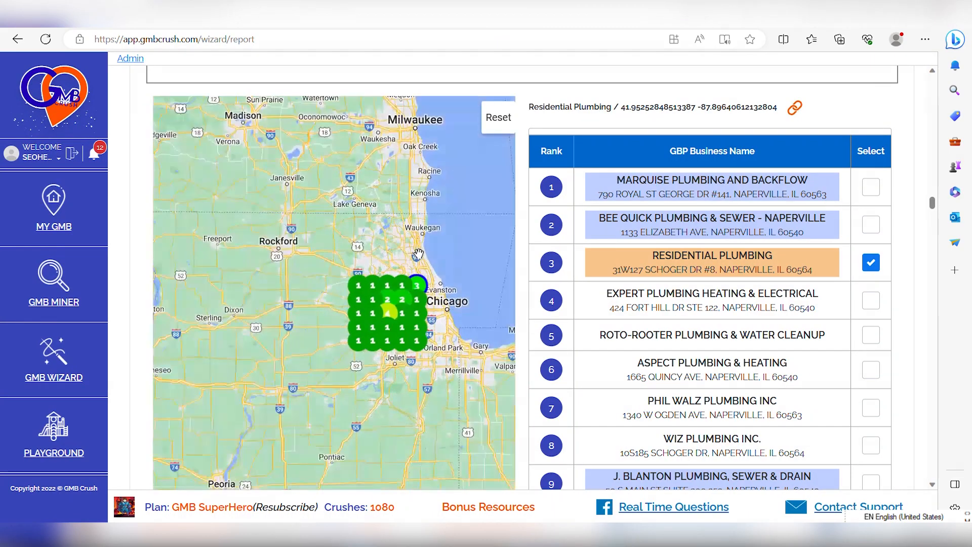
scroll(709, 304, down, 15)
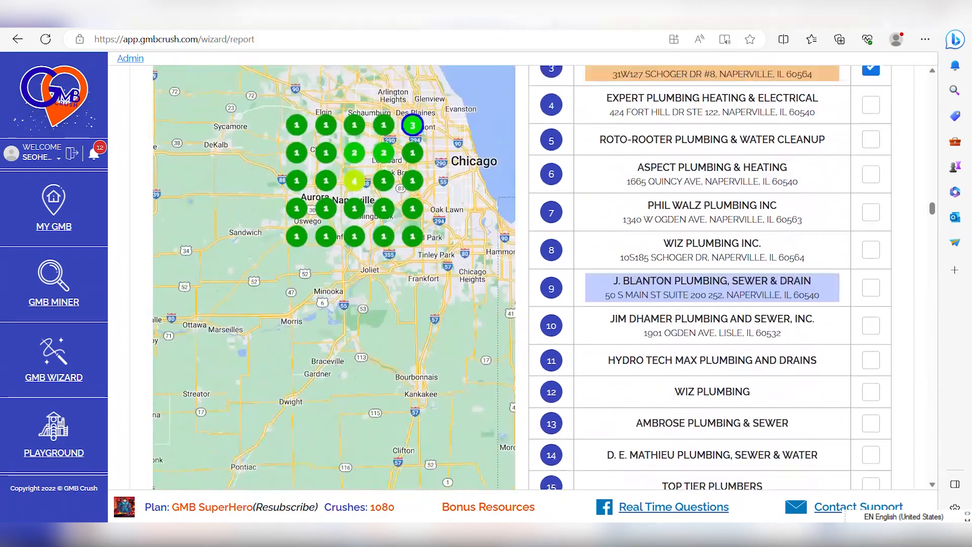
scroll(685, 332, down, 10)
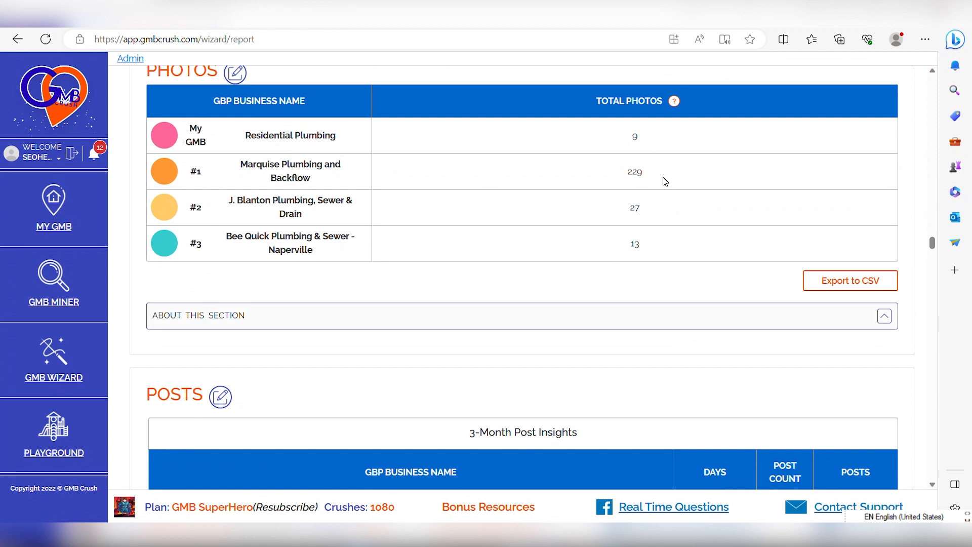
scroll(665, 181, up, 1)
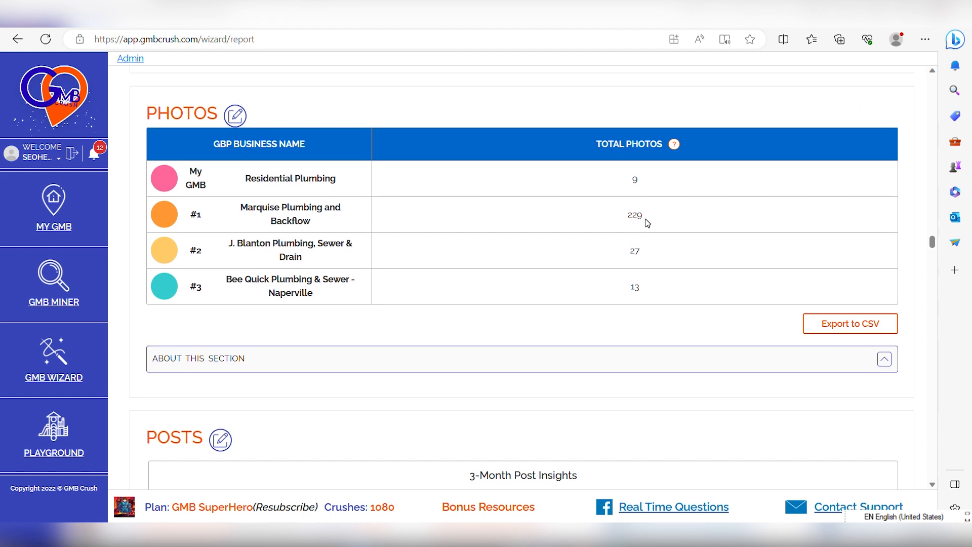
scroll(692, 268, down, 3)
scroll(693, 269, down, 6)
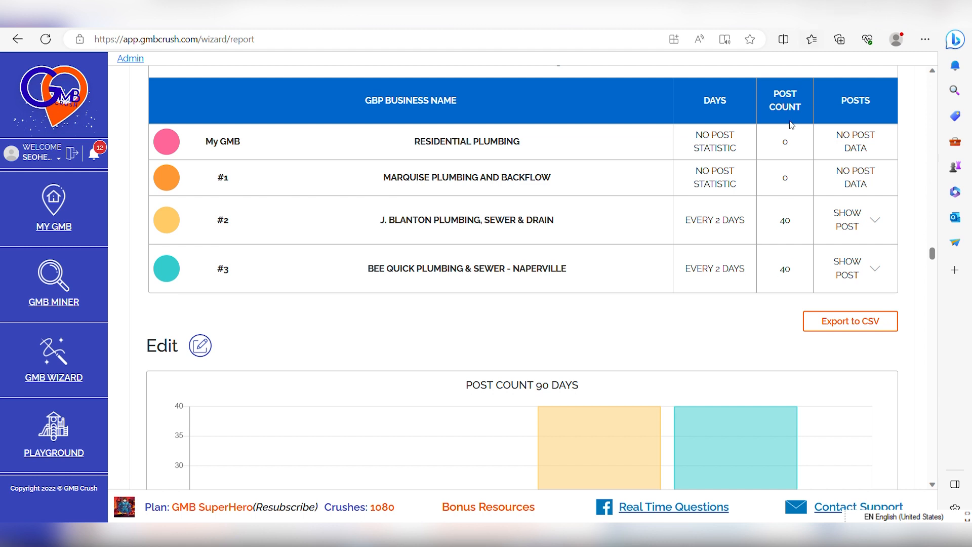
Expand the posts of Bee Quick Plumbing & Sewer - Naperville and read the first page, highlighting the newest post's text
click(878, 271)
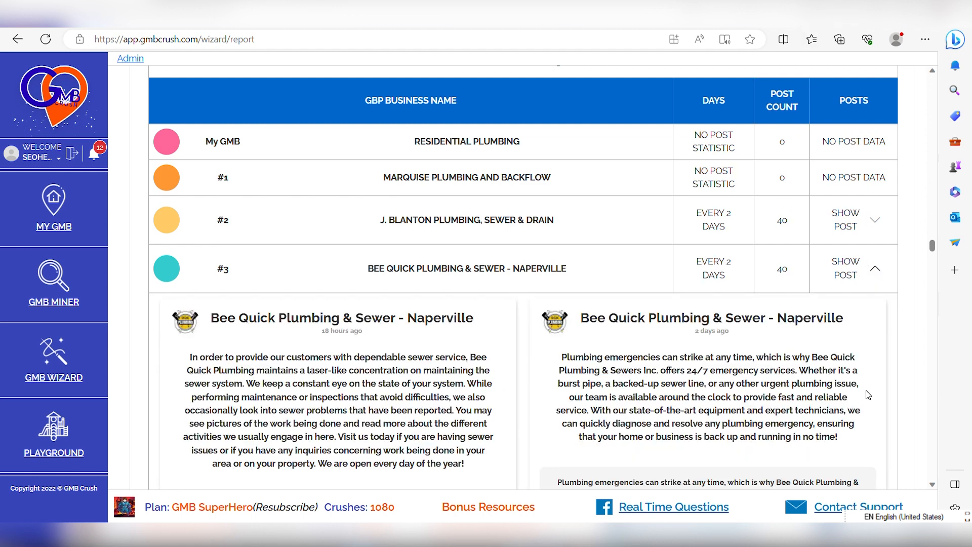
scroll(516, 299, down, 3)
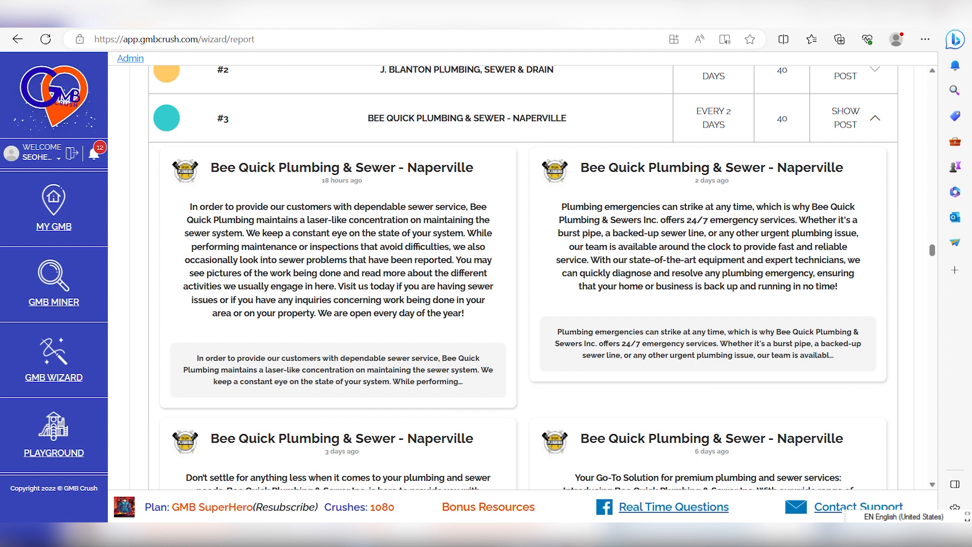
triple_click(365, 254)
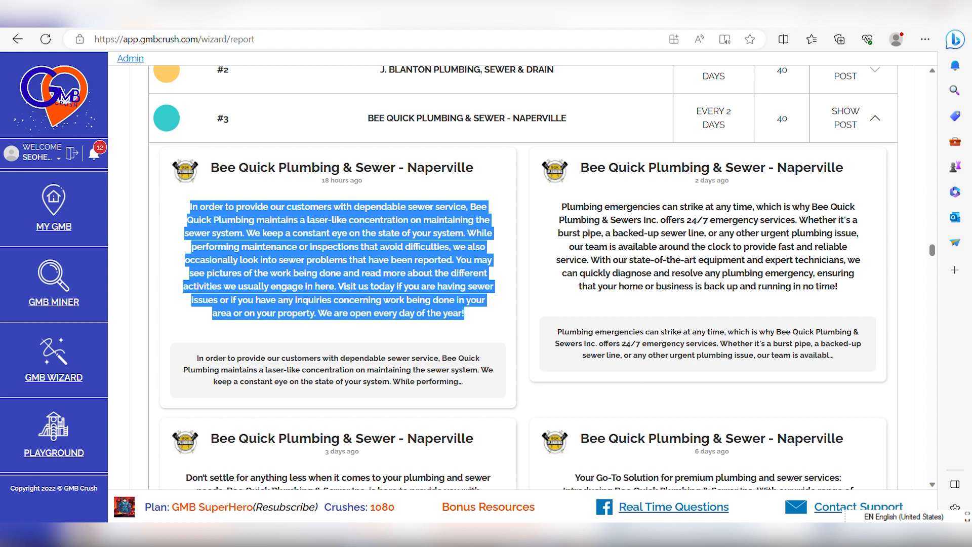
double_click(327, 369)
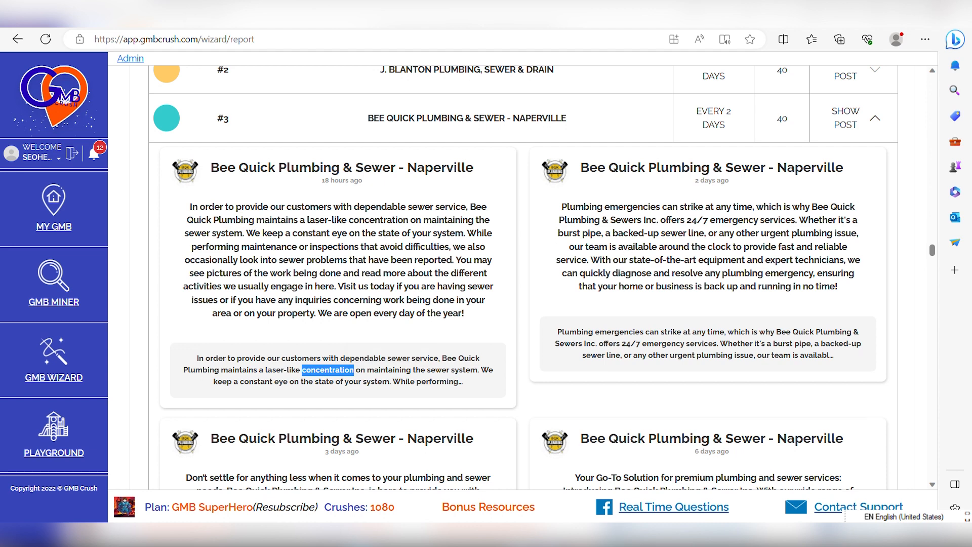
scroll(672, 310, down, 5)
scroll(672, 311, up, 5)
scroll(672, 310, down, 8)
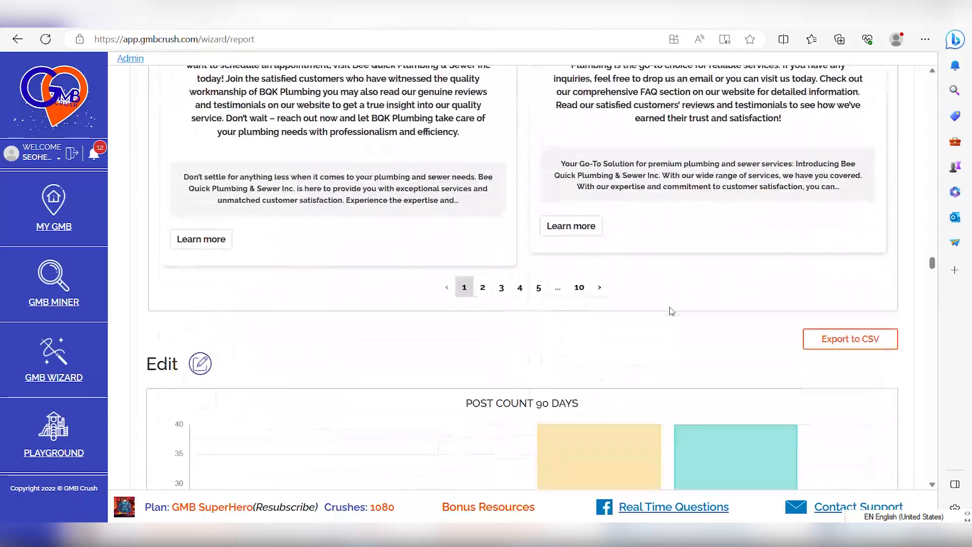
scroll(667, 286, up, 5)
scroll(666, 287, down, 5)
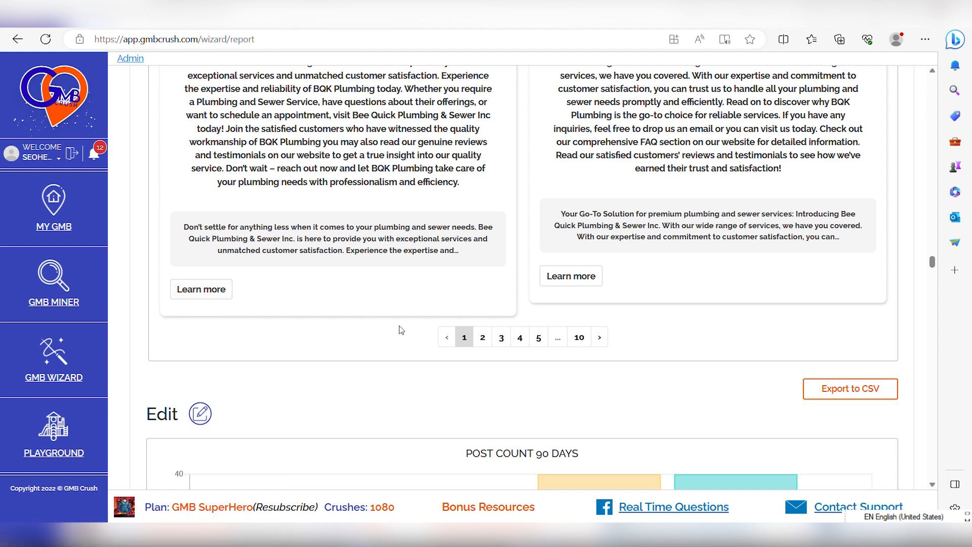
Read page 2 of Bee Quick's posts, open the linked page of the Jun 13, 2023 post, and return to the report
click(482, 337)
scroll(501, 256, up, 6)
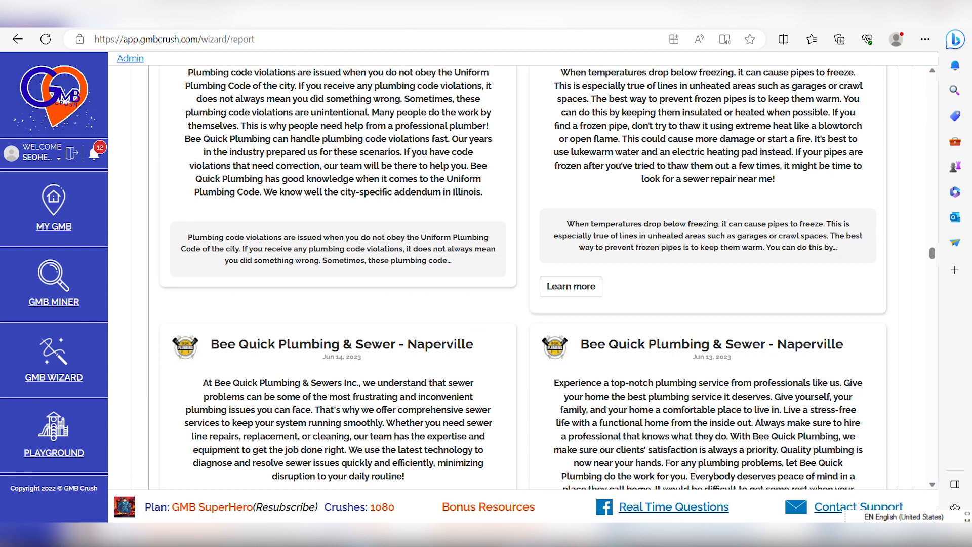
scroll(587, 354, down, 5)
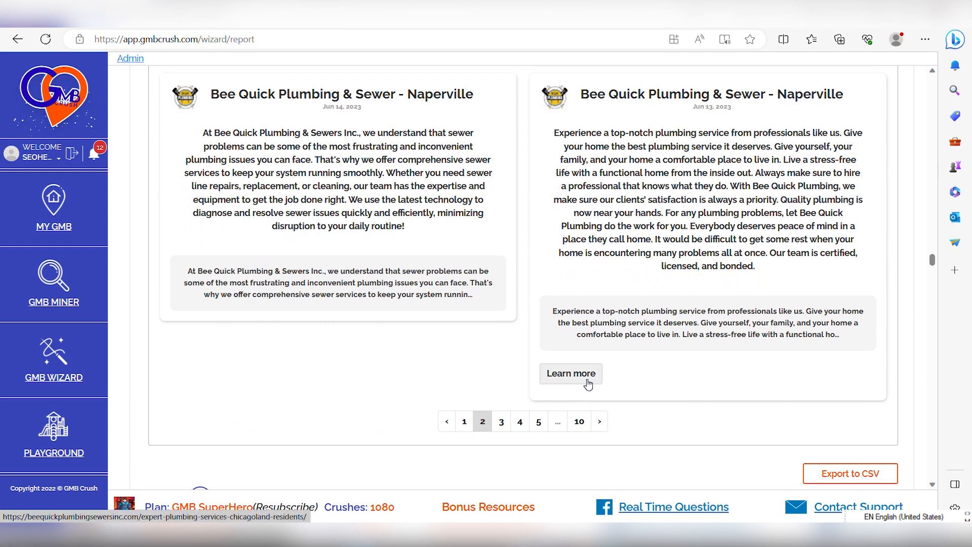
click(588, 383)
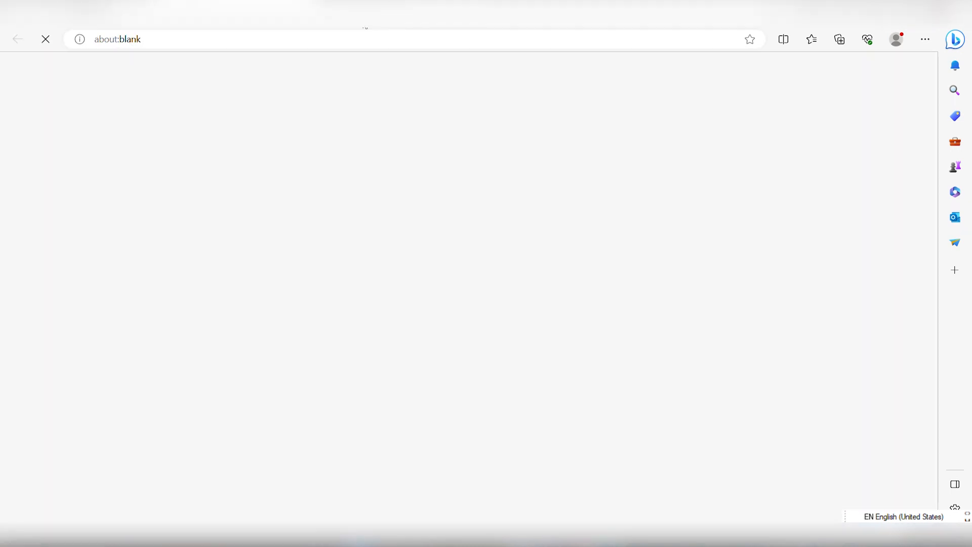
click(324, 14)
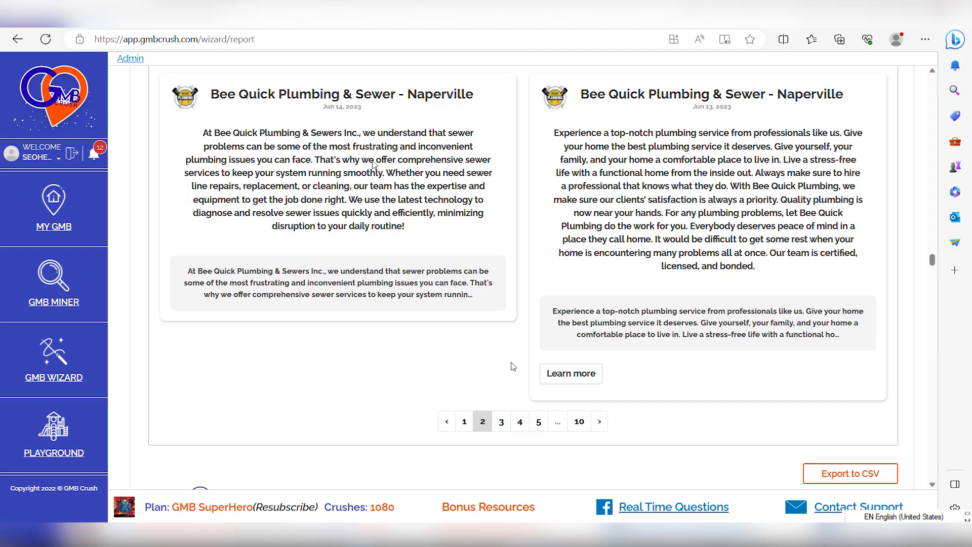
Read page 3 of Bee Quick's posts and check the 90-day post count chart
click(503, 424)
scroll(255, 212, up, 3)
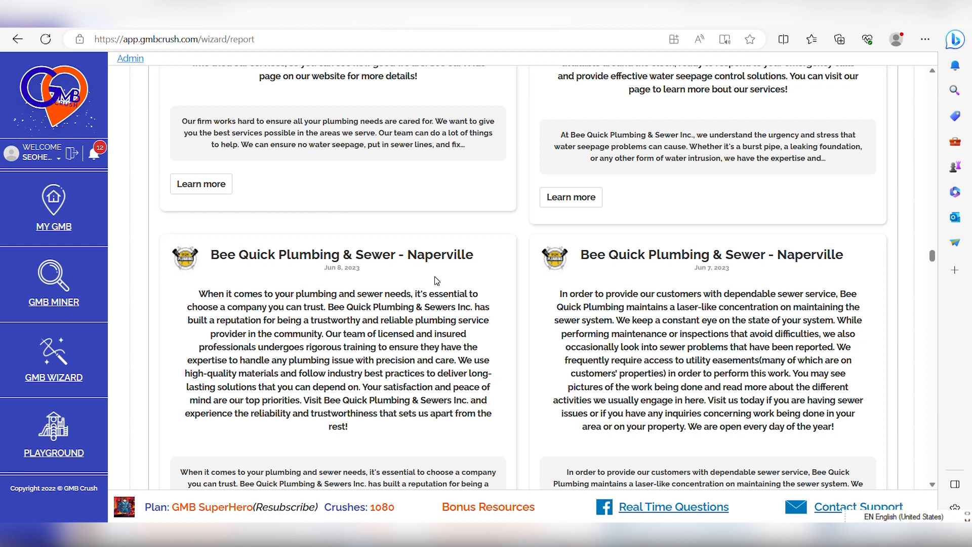
scroll(436, 280, down, 5)
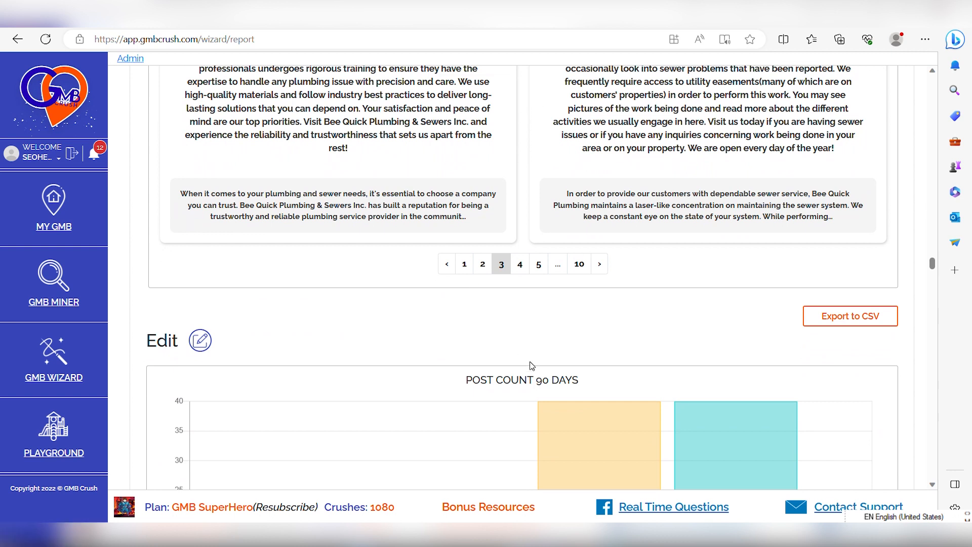
Switch to ChatGPT and read through the brand voice chart and the target audience personas for Ciao Plumbing
mouse_move(591, 476)
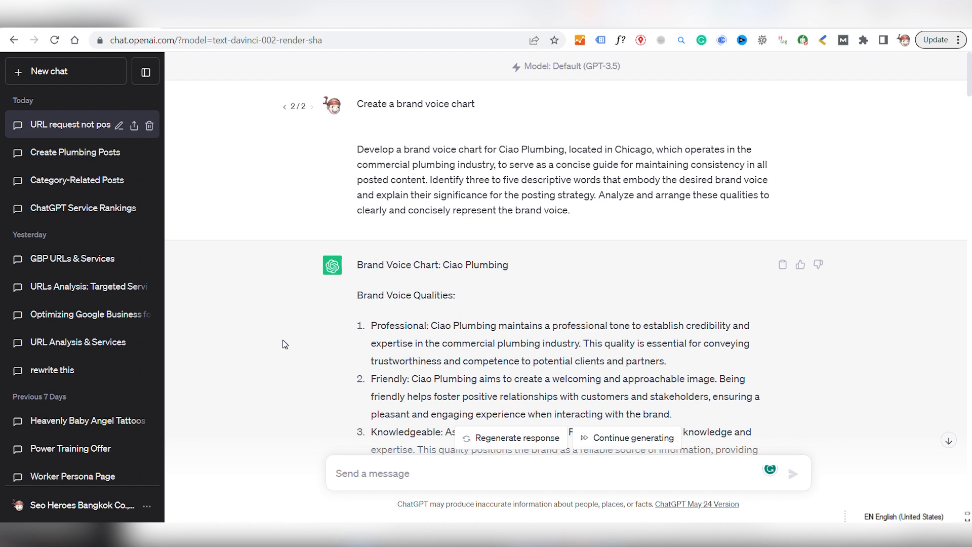
scroll(579, 289, down, 1)
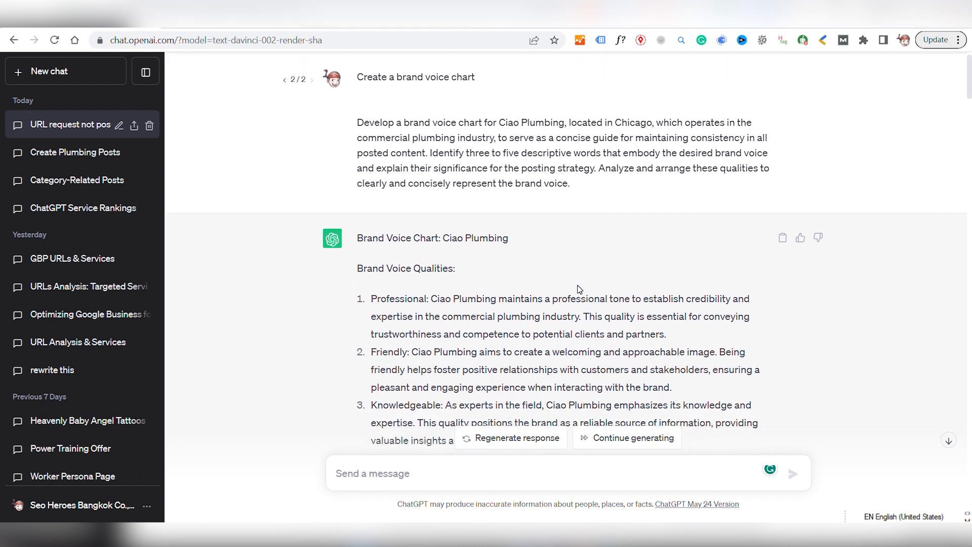
scroll(571, 259, down, 2)
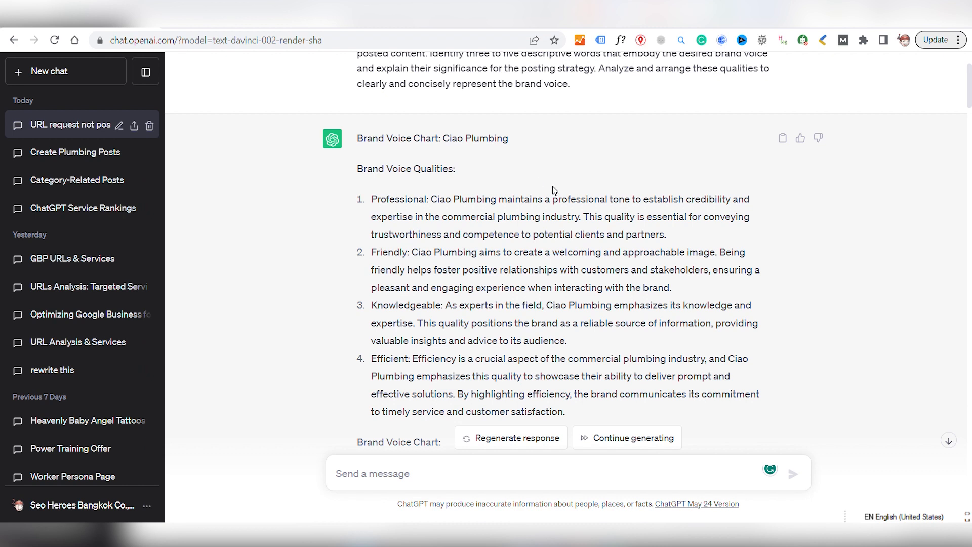
scroll(526, 185, down, 2)
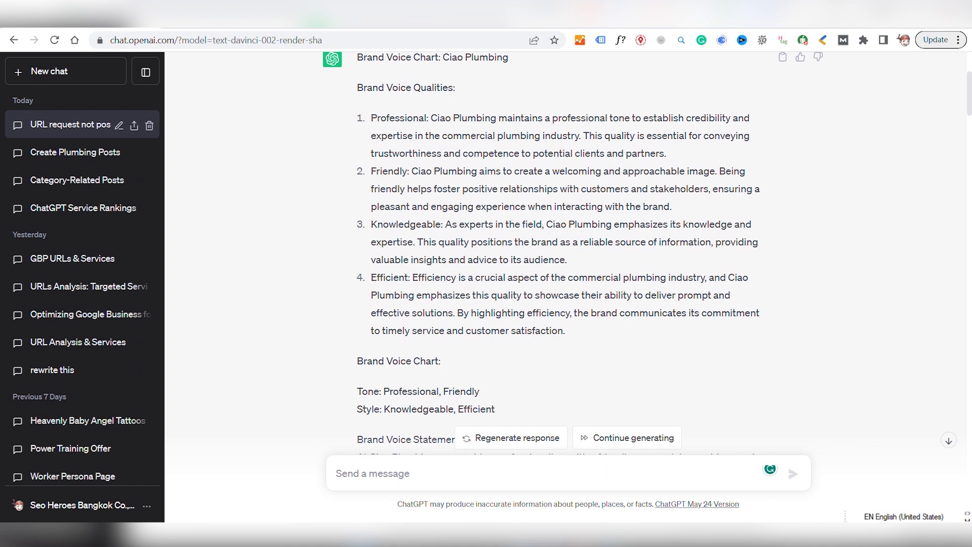
scroll(562, 248, down, 5)
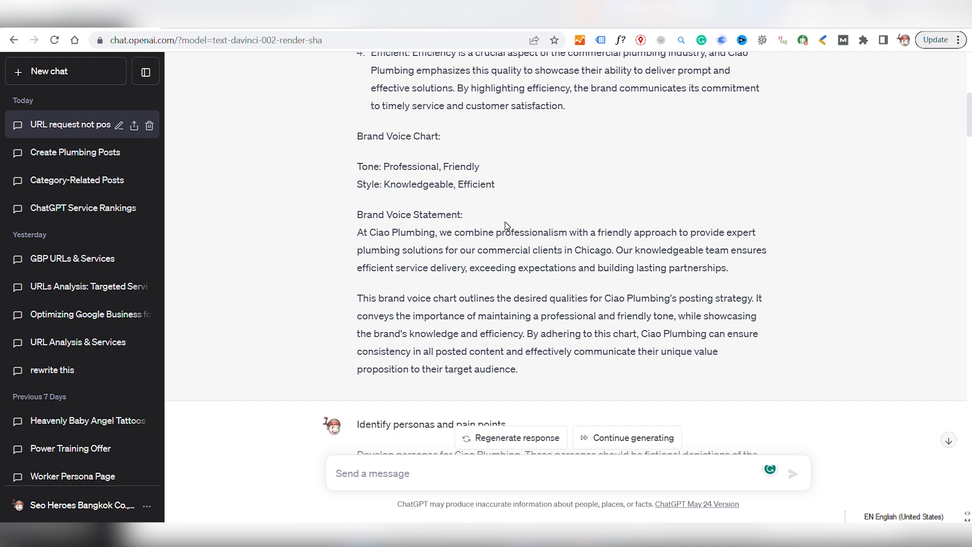
scroll(505, 225, down, 6)
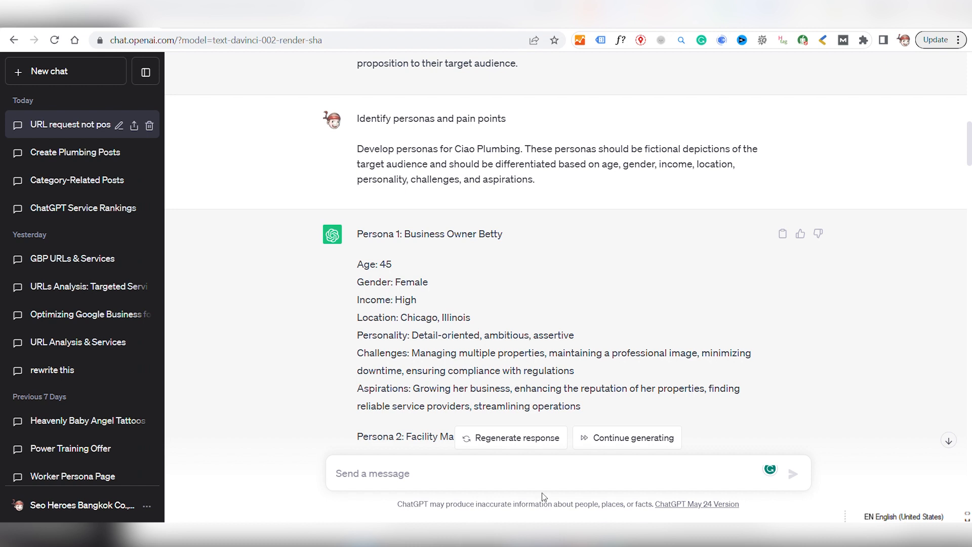
scroll(665, 300, down, 2)
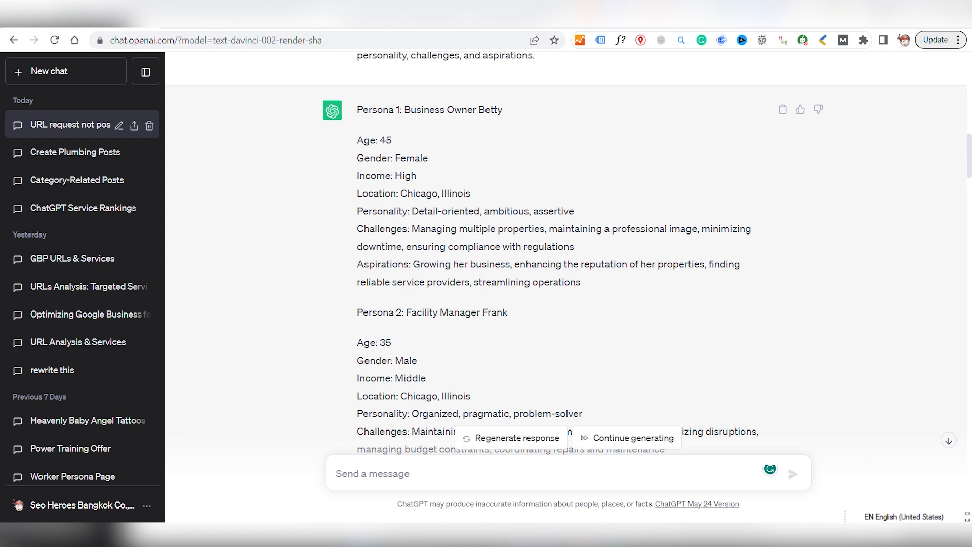
Read the five Chicago target audience personas for Ciao Plumbing, from the business owner through the restaurant owner
scroll(590, 290, down, 1)
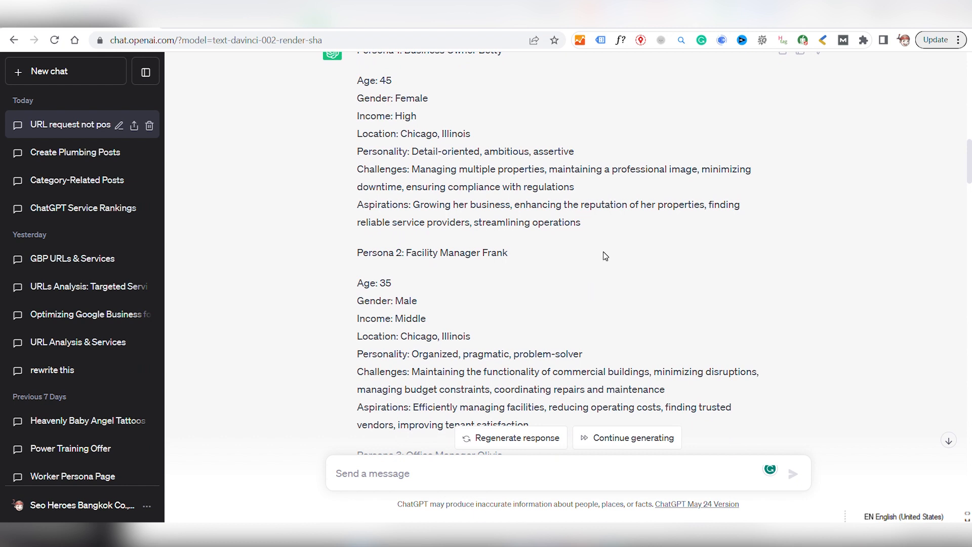
scroll(605, 256, down, 1)
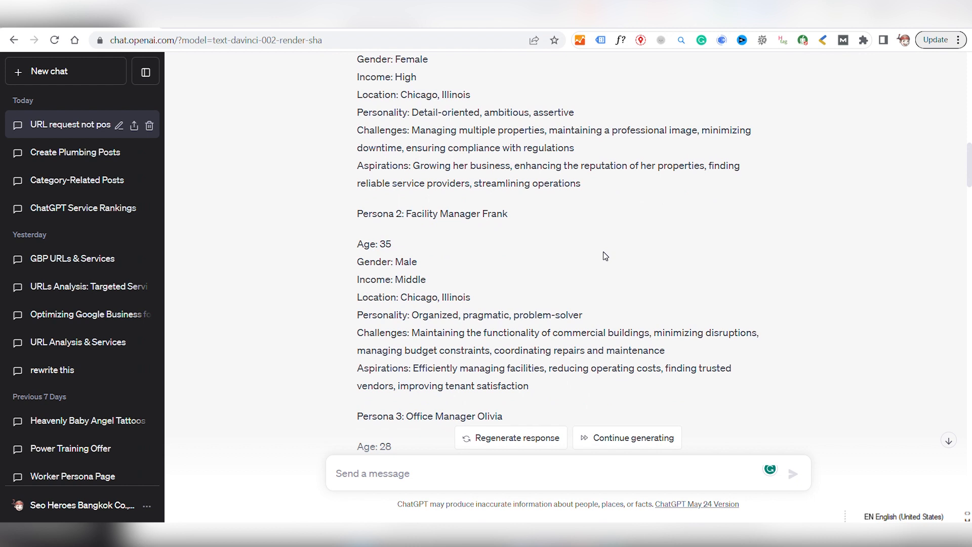
scroll(605, 256, down, 2)
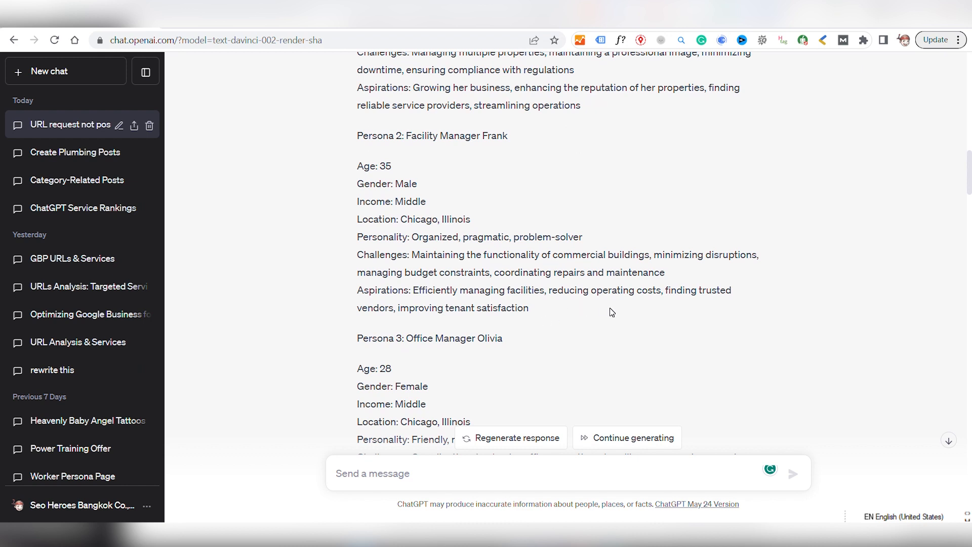
scroll(612, 312, down, 9)
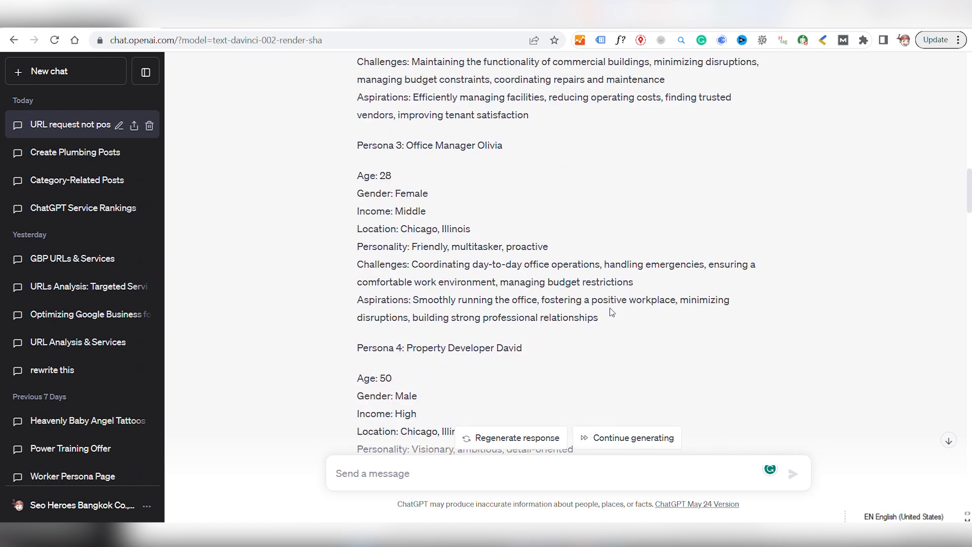
scroll(612, 313, down, 5)
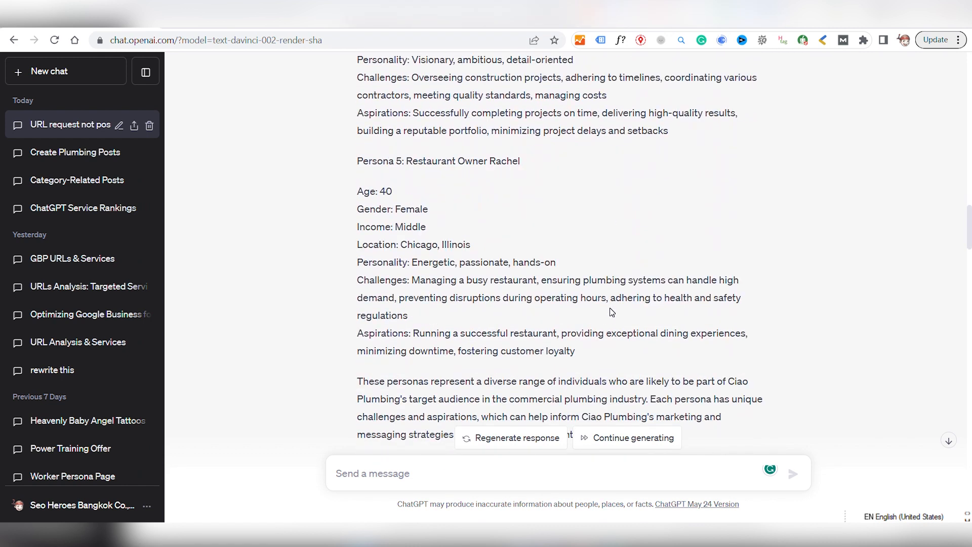
scroll(612, 313, down, 1)
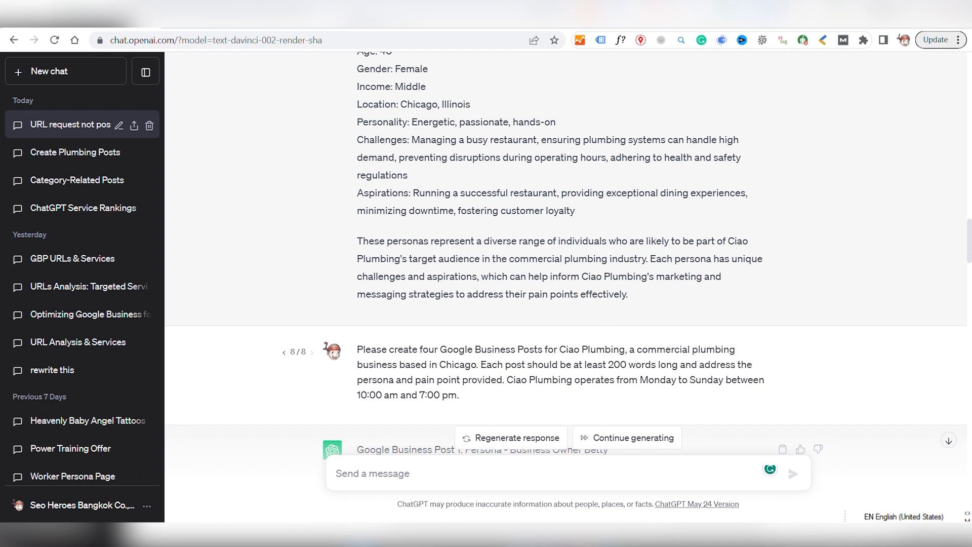
Read the prompt for four persona-based Google Business posts and the generated posts, briefly highlighting the heading of Post 4
scroll(582, 283, up, 4)
scroll(548, 254, down, 5)
scroll(512, 313, down, 1)
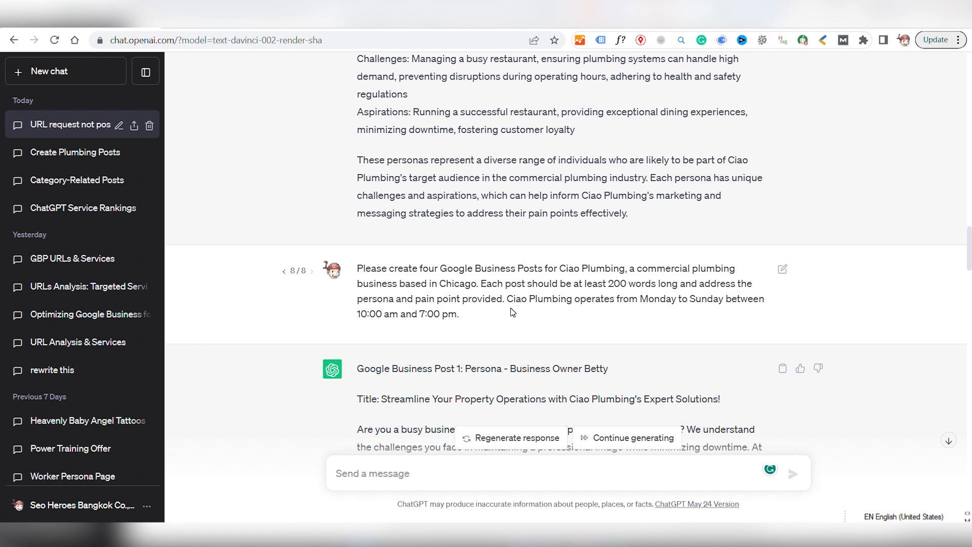
scroll(513, 312, down, 1)
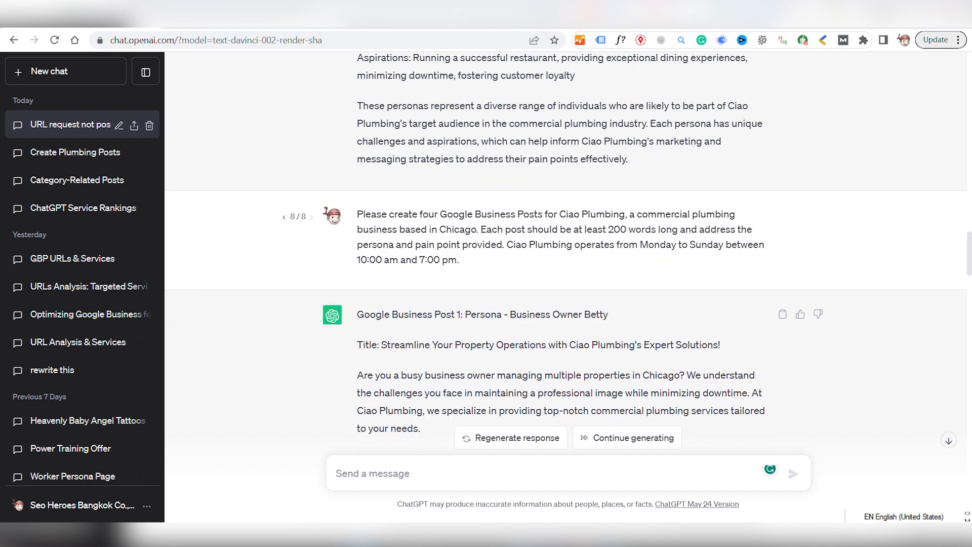
scroll(547, 298, down, 10)
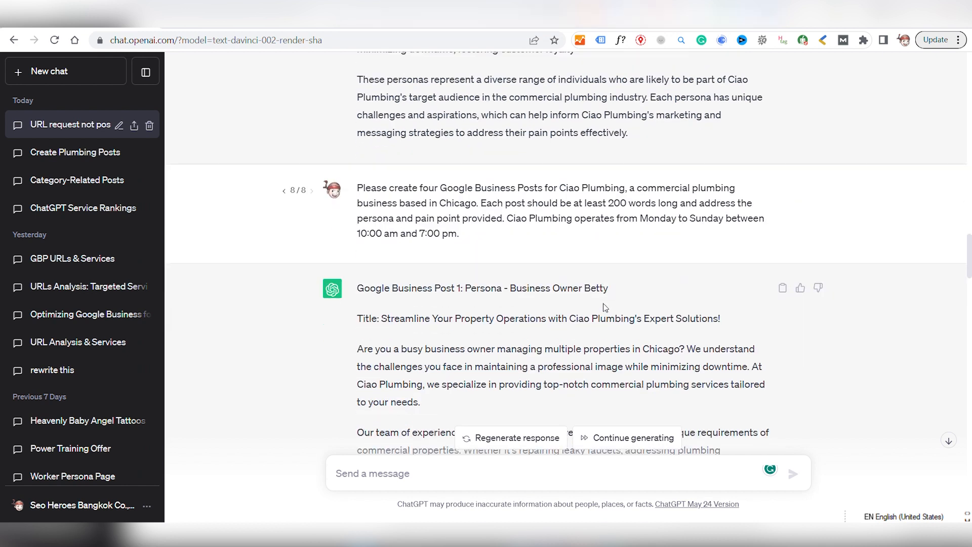
scroll(562, 254, down, 10)
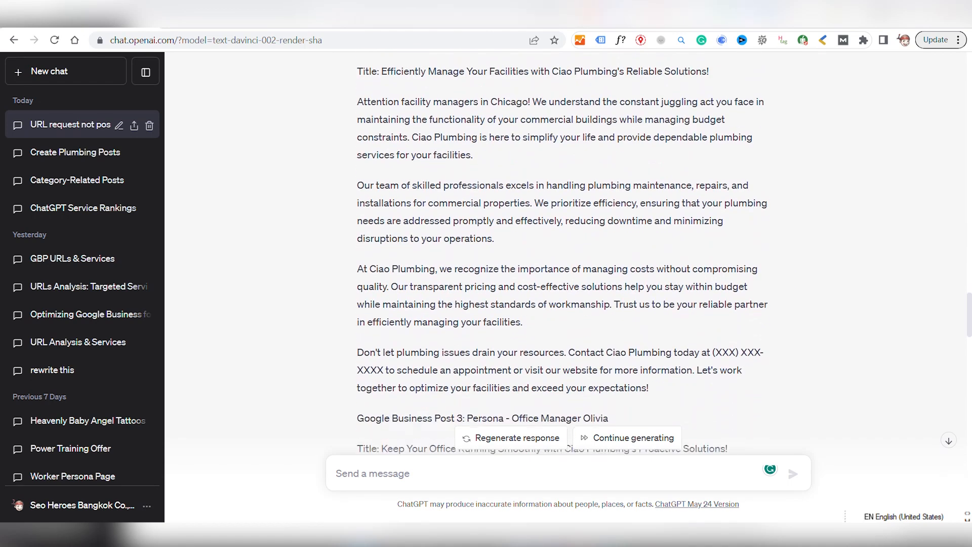
scroll(562, 254, down, 3)
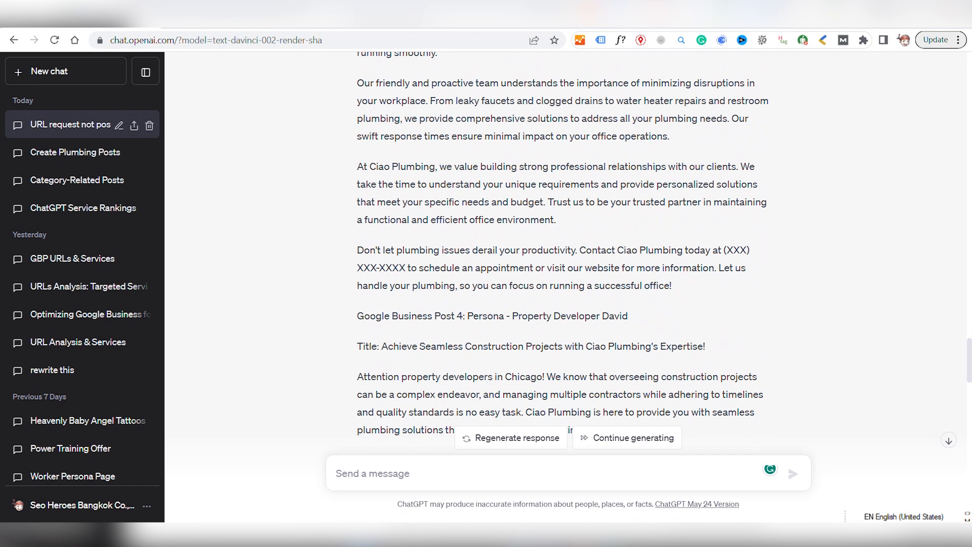
triple_click(492, 316)
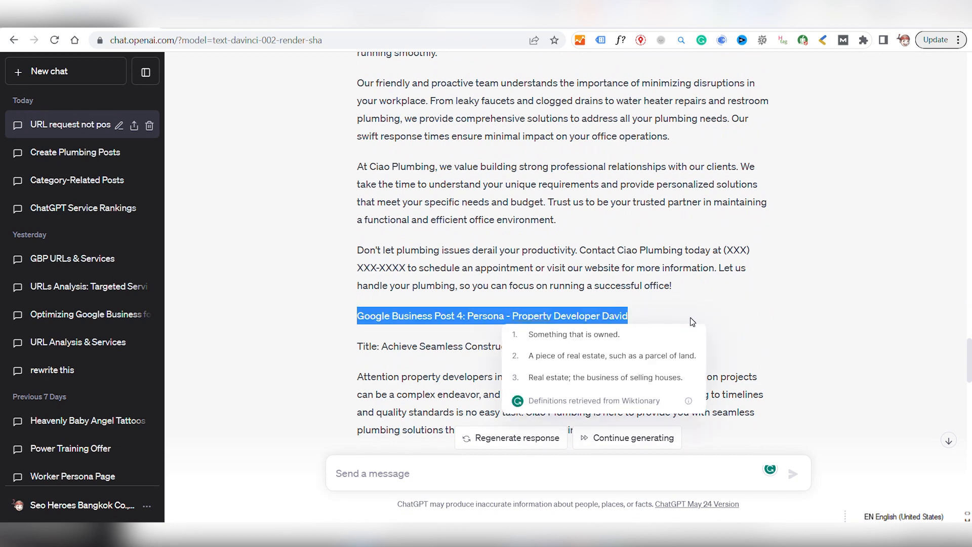
click(693, 322)
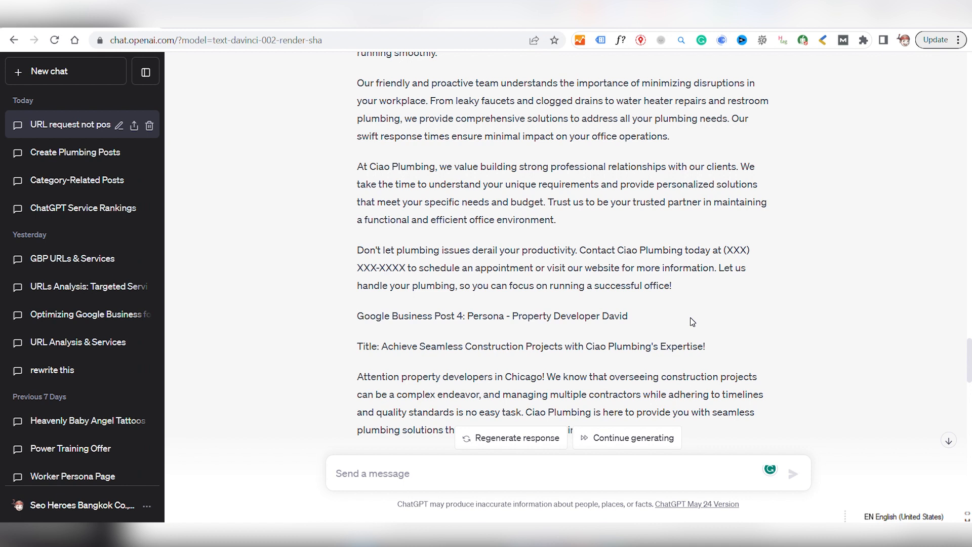
Read the prompt requesting four posts by plumbing category and Chicago-area location, and look through the posts generated from it
scroll(692, 322, down, 5)
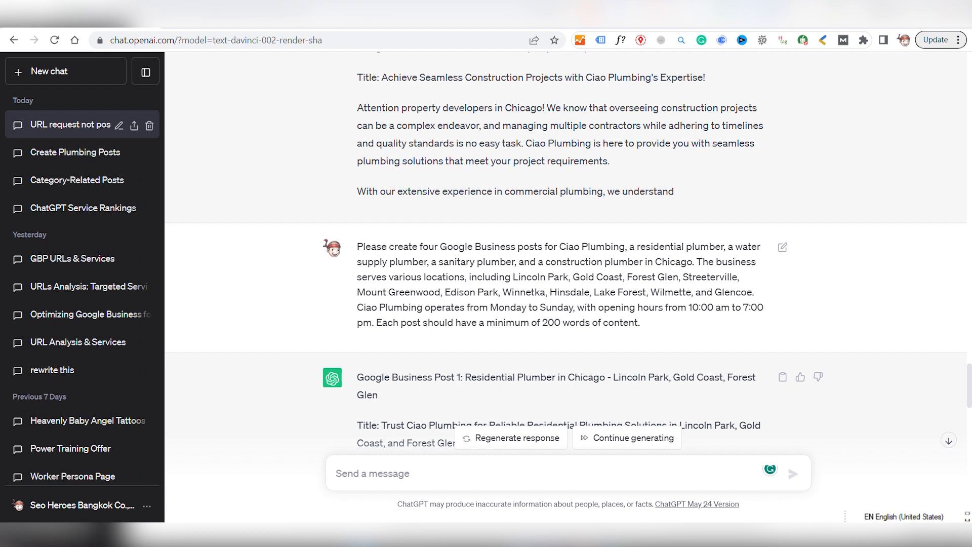
scroll(618, 345, down, 7)
scroll(617, 344, down, 20)
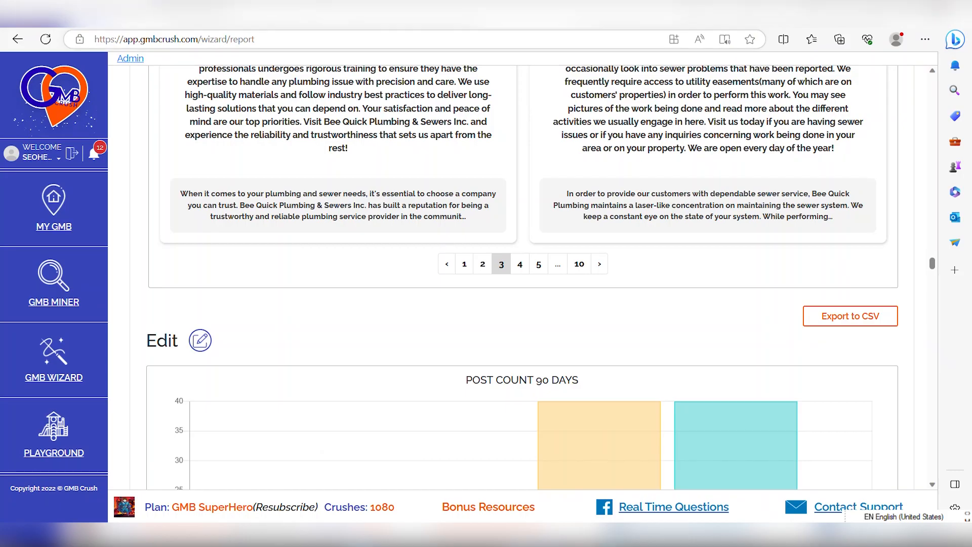
Switch to the GMB Crush pricing page and read from the introductory offer down to the Sidekick, Local Hero and Superhero annual prices
click(259, 23)
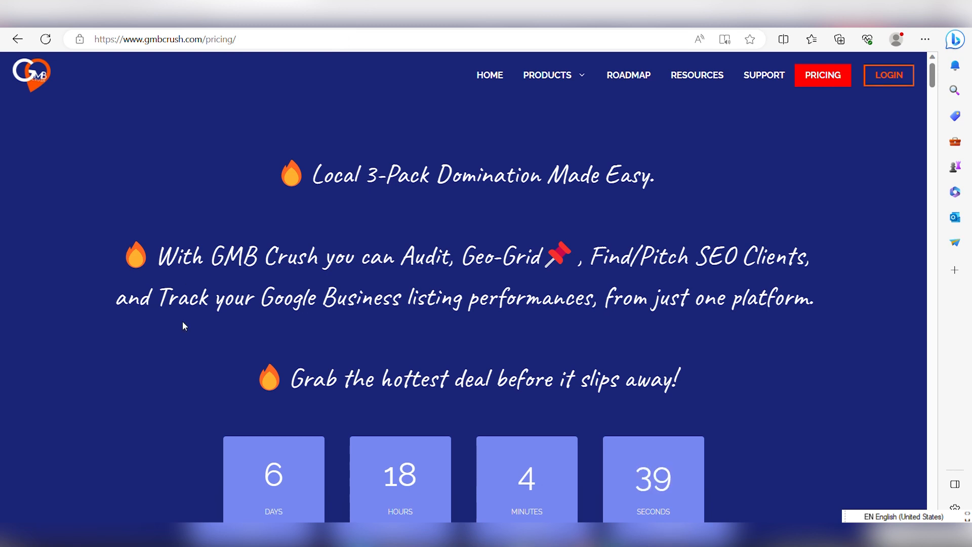
scroll(183, 325, down, 1)
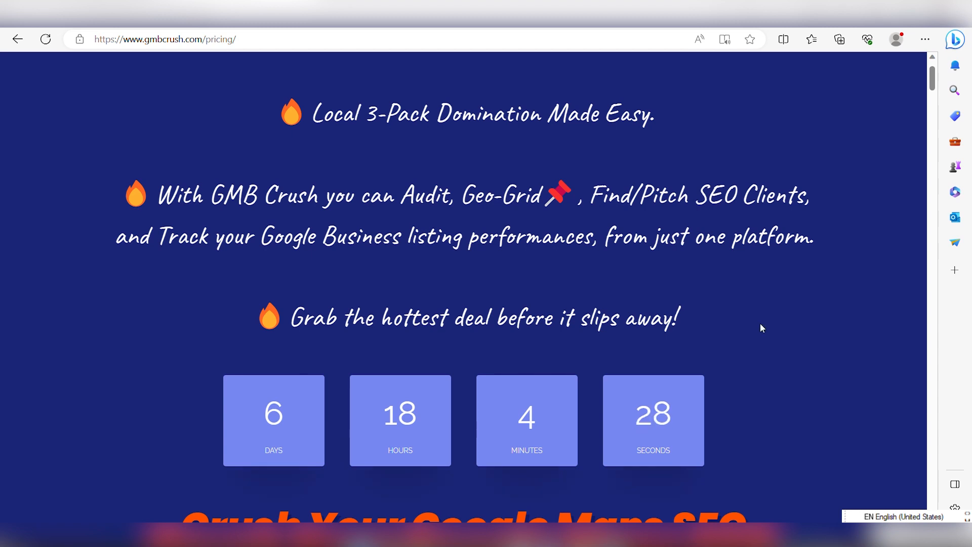
scroll(758, 338, down, 10)
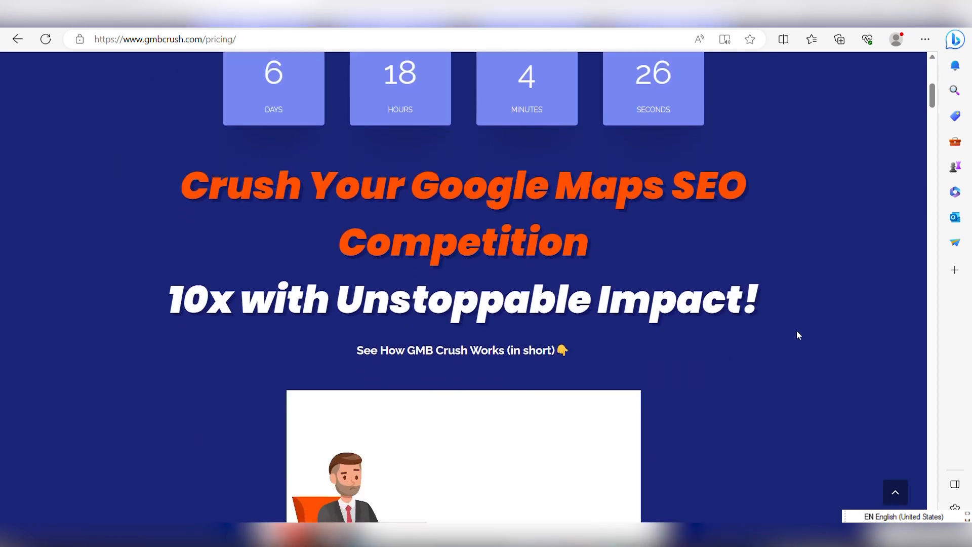
scroll(805, 338, down, 8)
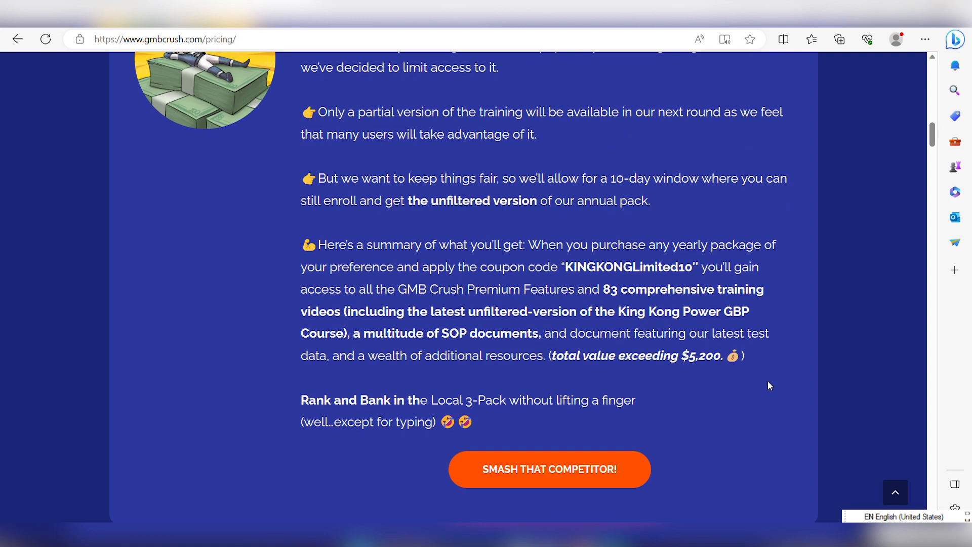
scroll(768, 385, down, 7)
scroll(768, 385, down, 10)
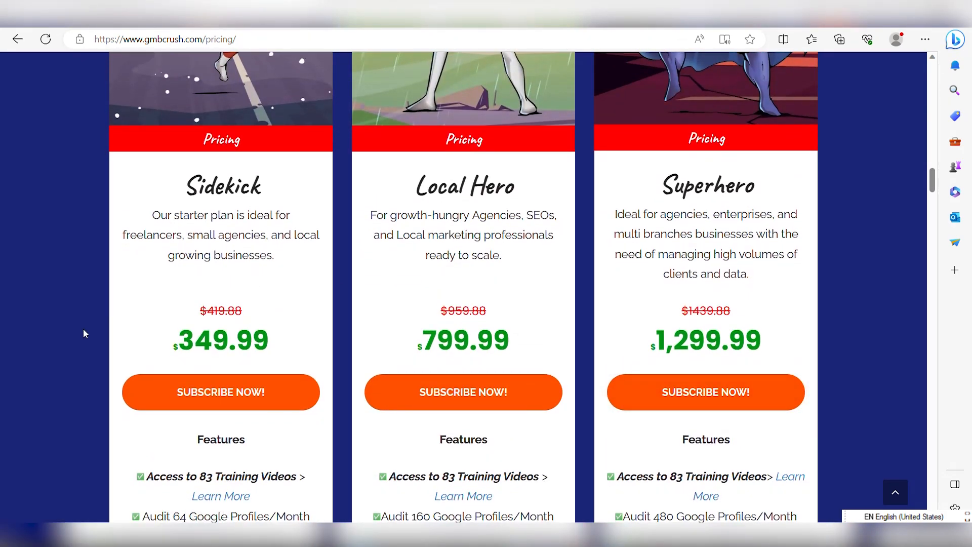
scroll(84, 332, down, 1)
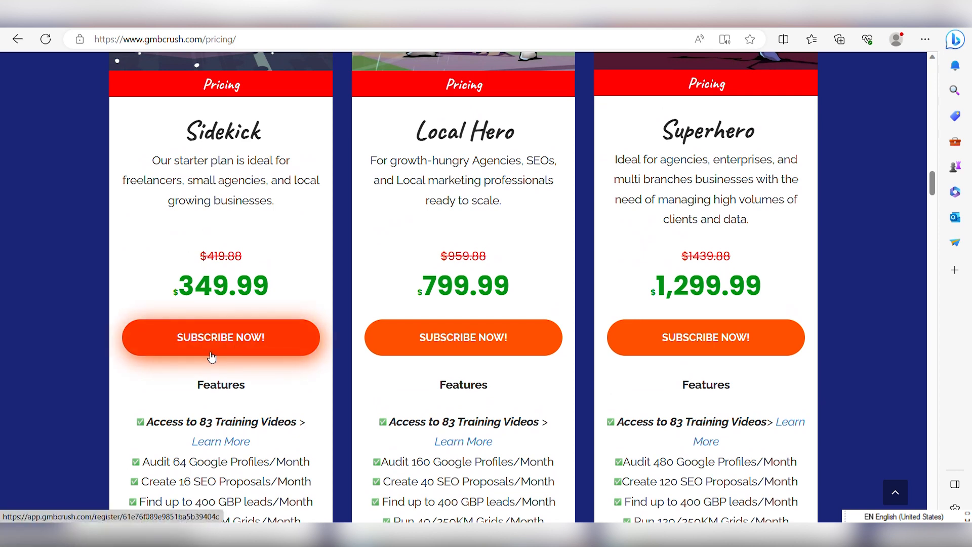
Return to the limited annual package offer and review its coupon code and included training resources
scroll(275, 336, up, 10)
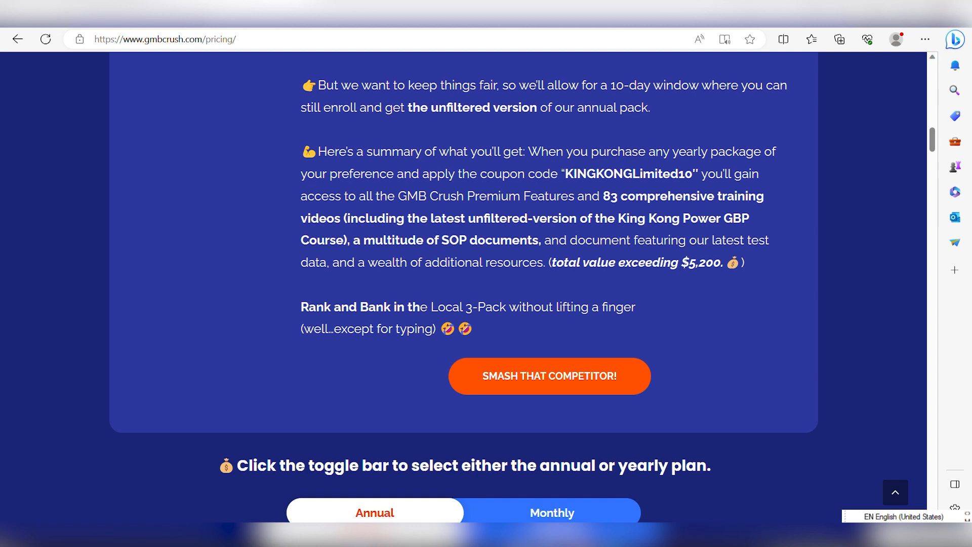
scroll(543, 267, up, 4)
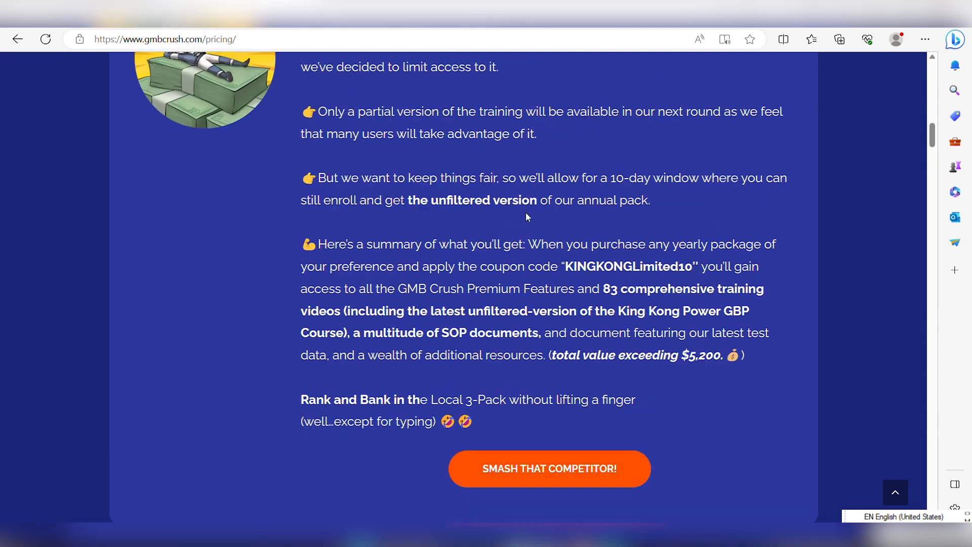
scroll(542, 268, down, 4)
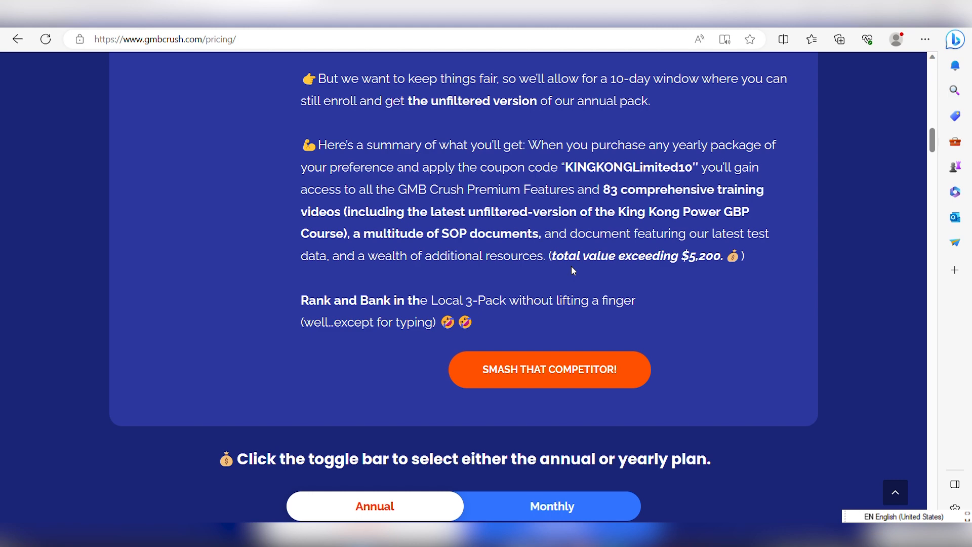
Review the plan features, the FAQ, the payment details and the product feature cards on the pricing page
scroll(376, 238, down, 15)
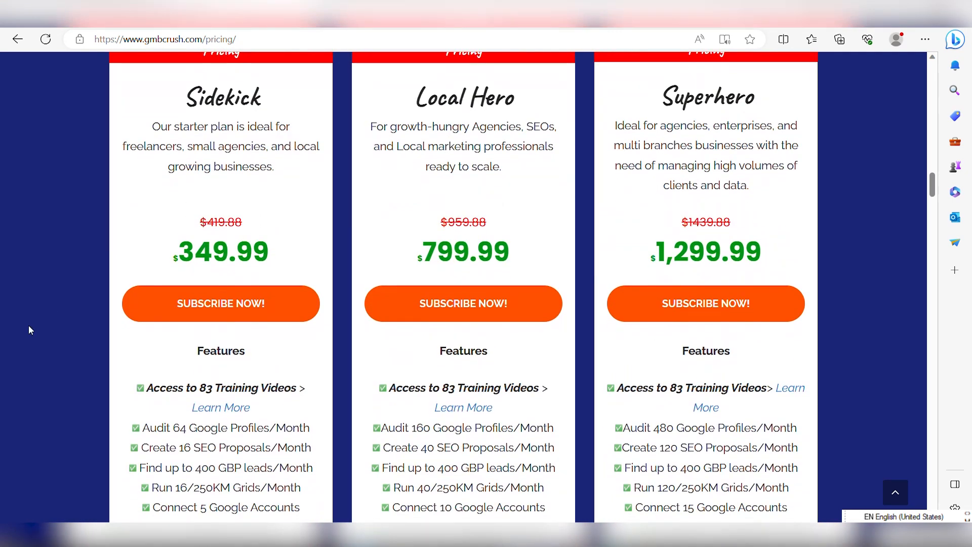
scroll(30, 330, down, 12)
scroll(30, 329, down, 4)
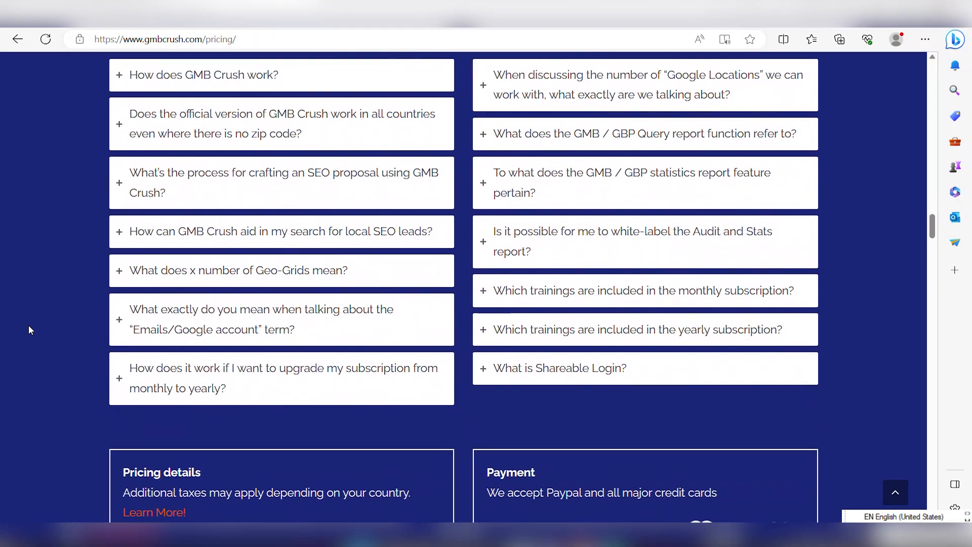
scroll(29, 329, down, 14)
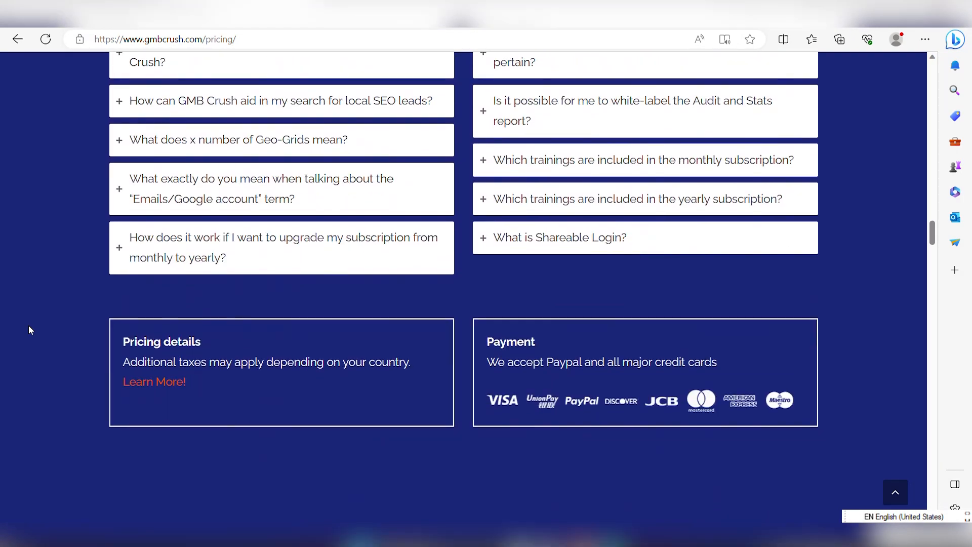
scroll(70, 335, down, 6)
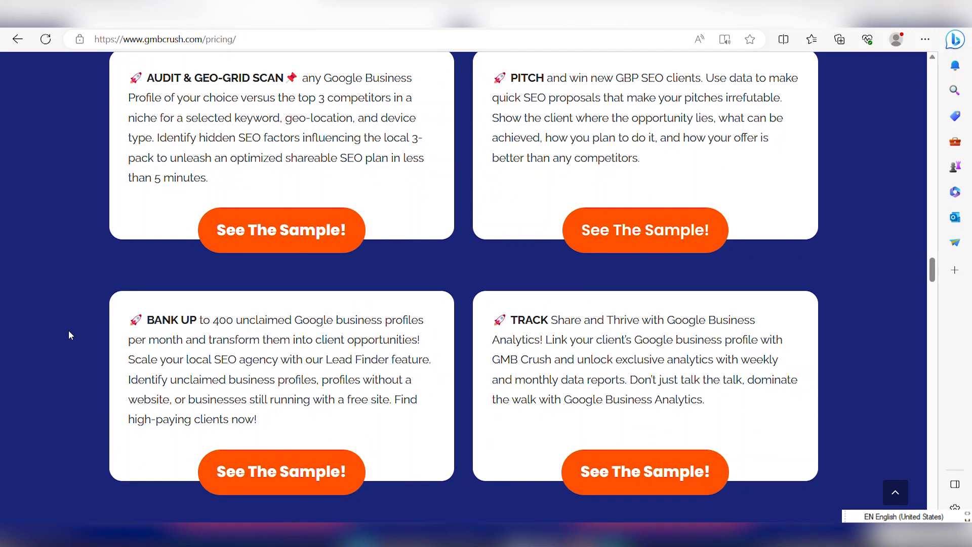
Revisit the feature cards with sample links, then look through the testimonials down to the Sidekick Offer Insight section
scroll(70, 335, down, 3)
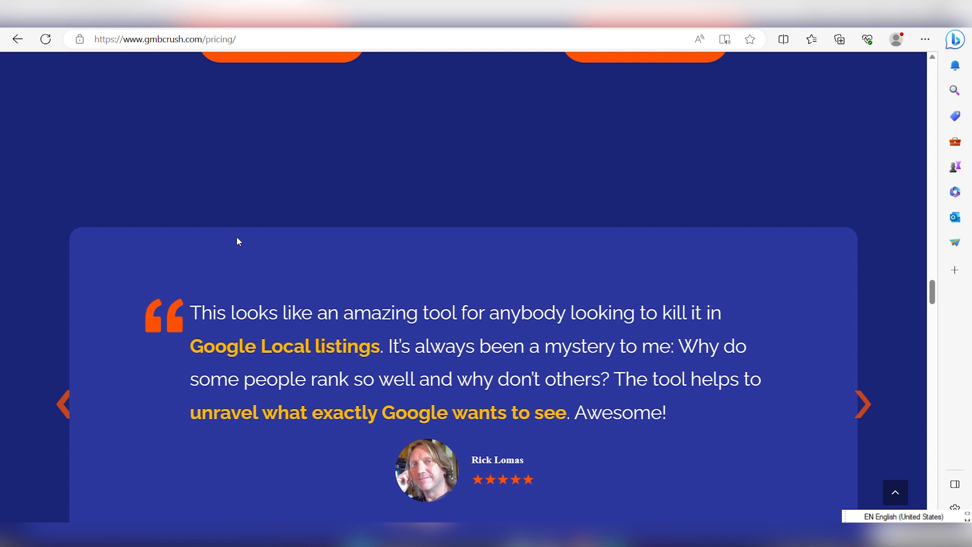
scroll(238, 238, up, 8)
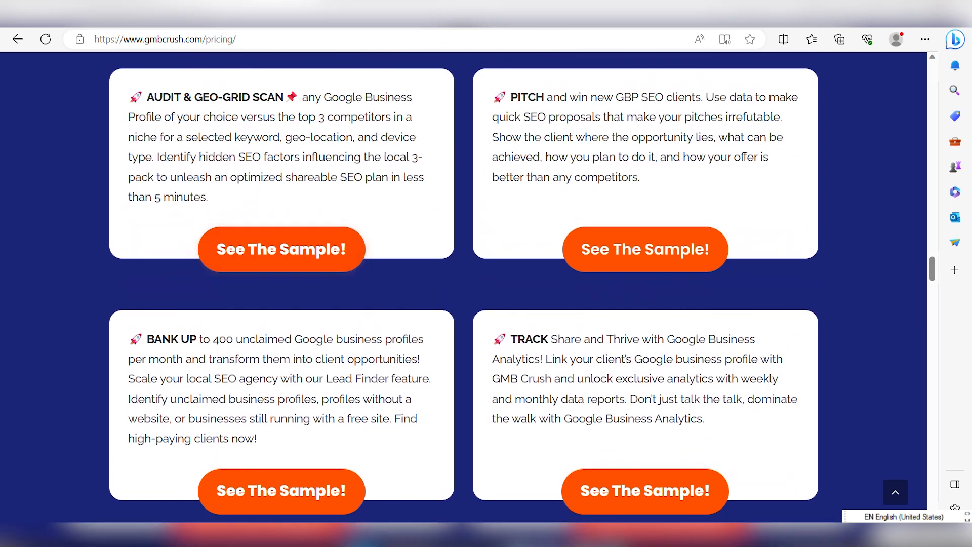
scroll(467, 340, down, 10)
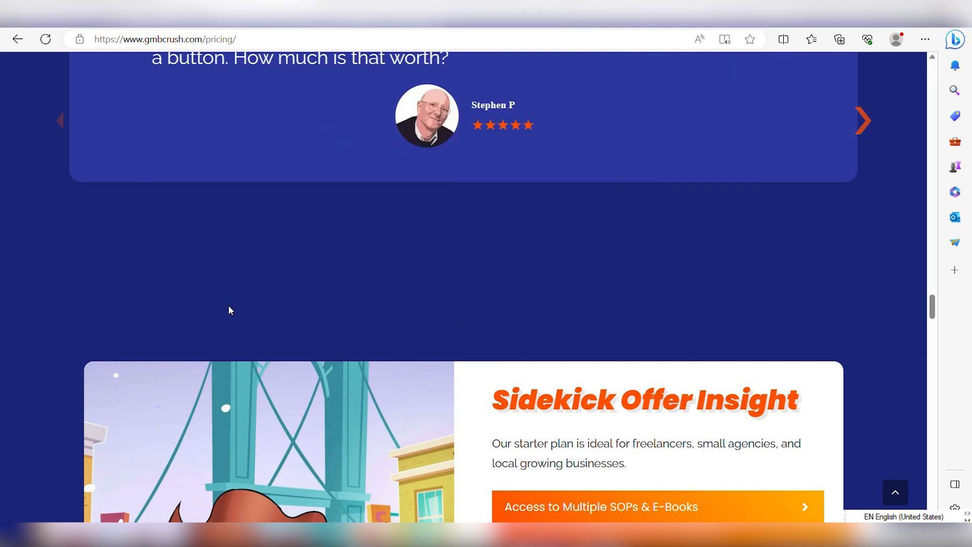
scroll(95, 289, down, 5)
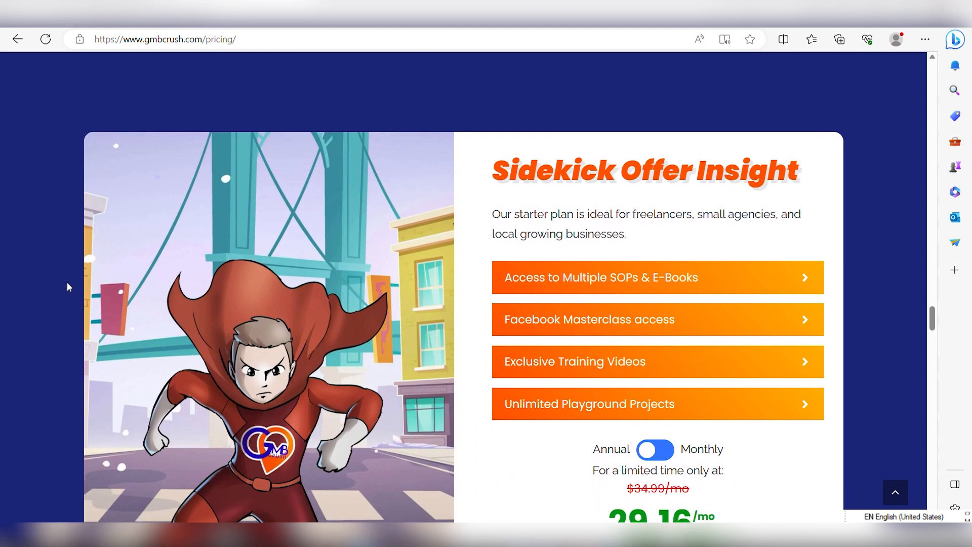